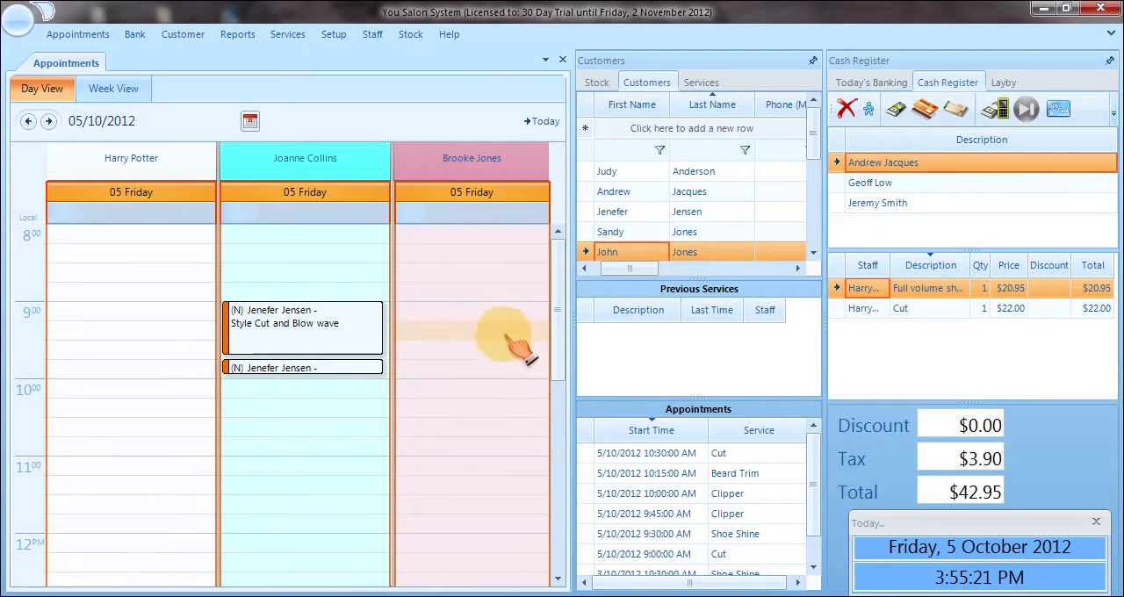
Widen the appointments pane, and check the schedule for 04/10/2012 before returning to 05/10/2012.
{"action": "left_click_drag", "start_coordinate": [574, 319], "coordinate": [598, 323]}
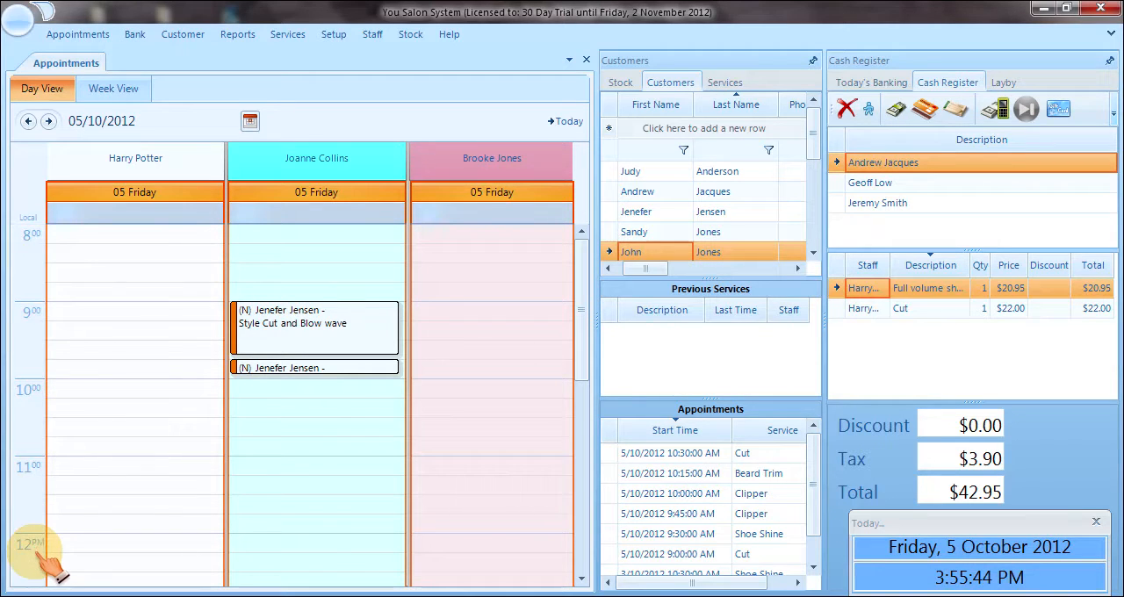
{"action": "left_click", "coordinate": [29, 121]}
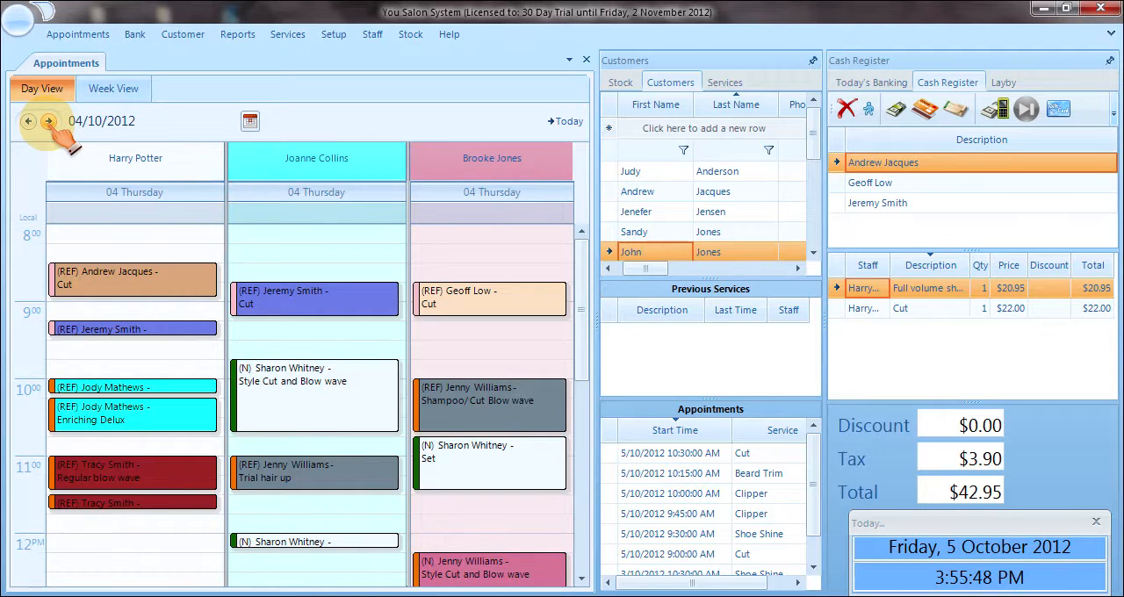
{"action": "left_click", "coordinate": [48, 121]}
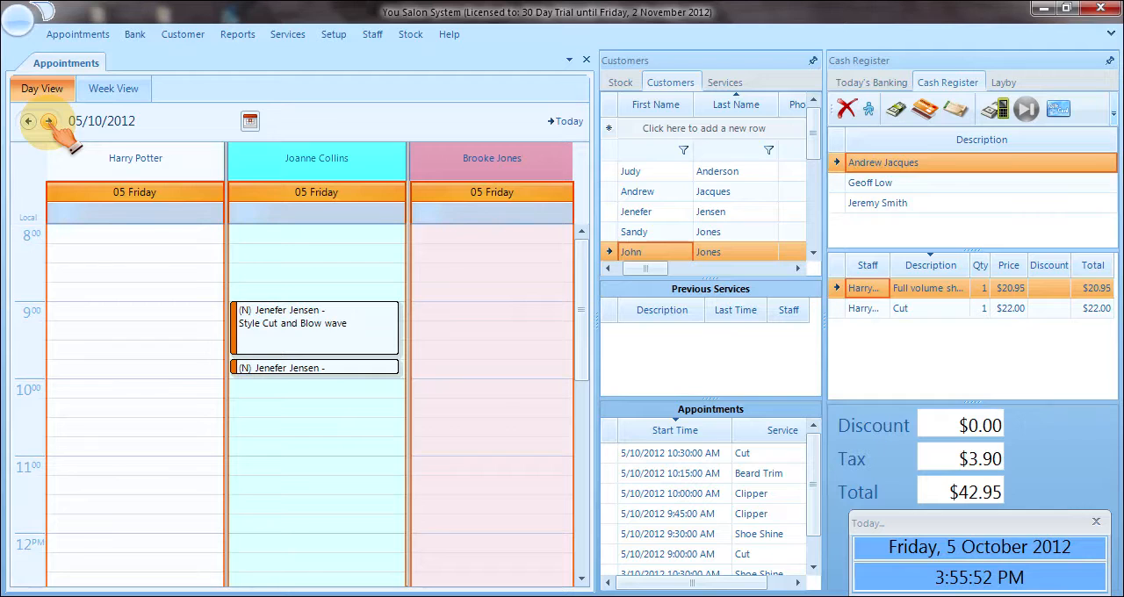
View the appointments for the whole week and return to the single-day layout.
{"action": "left_click", "coordinate": [114, 89]}
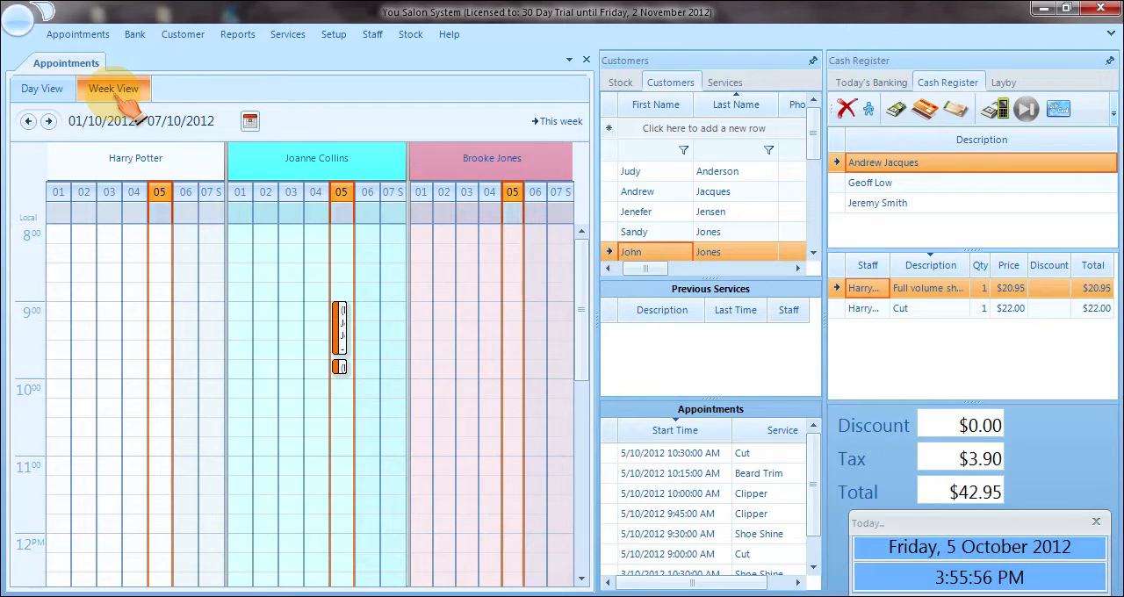
{"action": "left_click", "coordinate": [45, 88]}
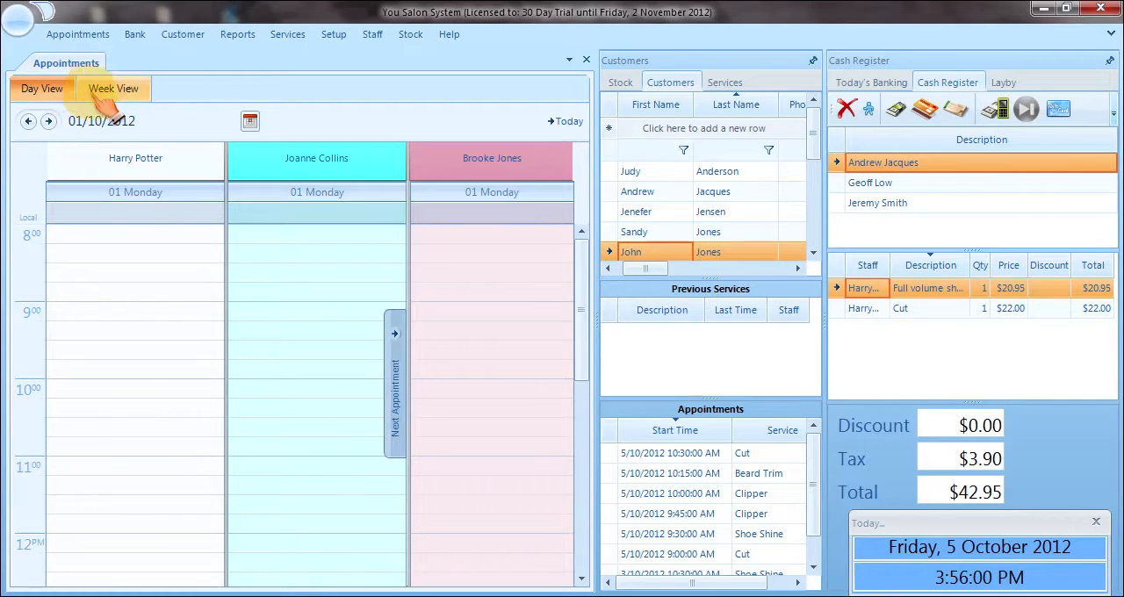
Jump to 20/10/2012 in the appointment calendar and return to today's date.
{"action": "left_click", "coordinate": [251, 122]}
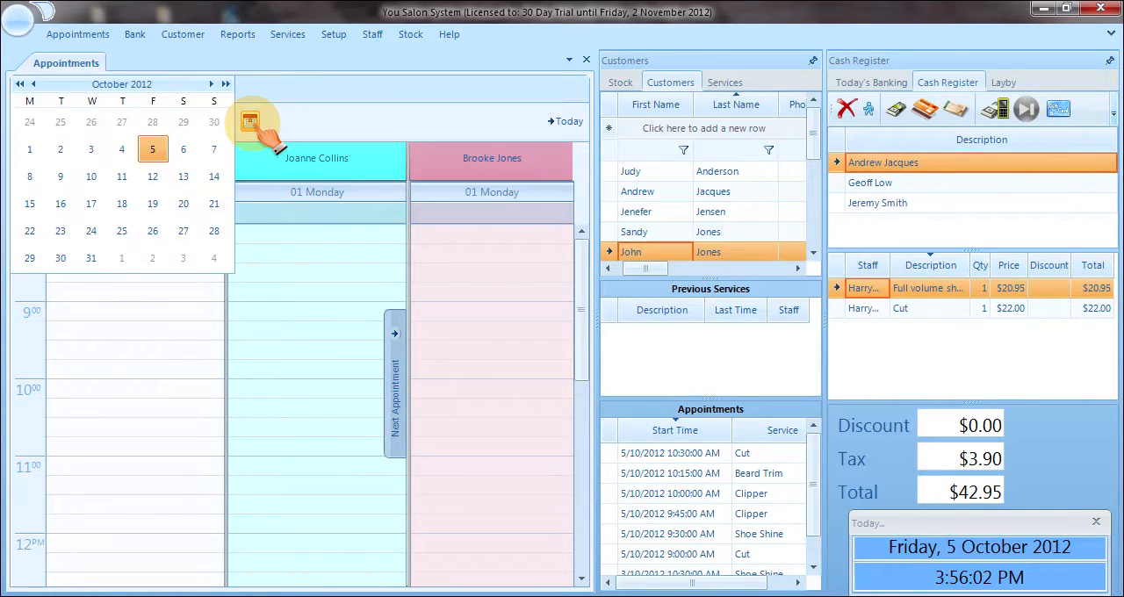
{"action": "left_click", "coordinate": [184, 204]}
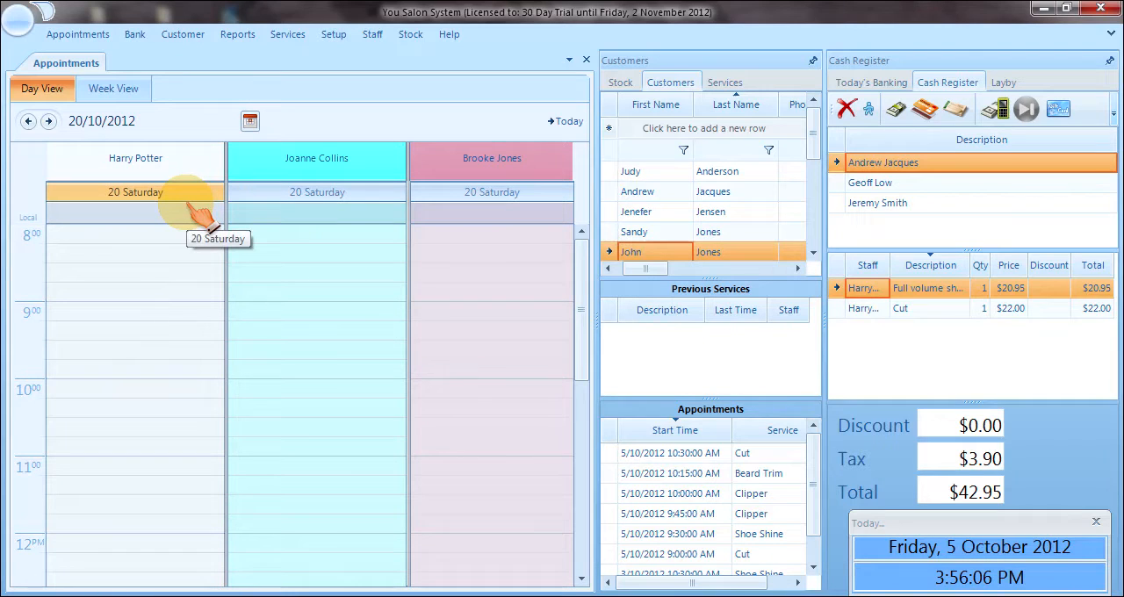
{"action": "left_click", "coordinate": [567, 122]}
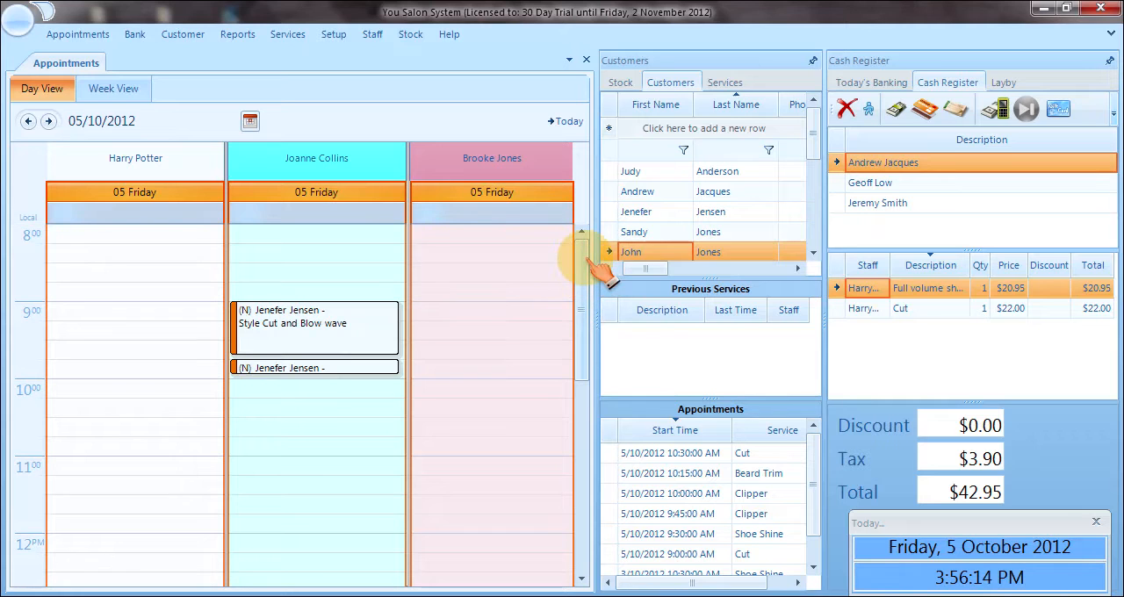
Look through today's afternoon and morning time slots, and move the schedule forward to 06/10/2012.
{"action": "left_click_drag", "start_coordinate": [586, 259], "coordinate": [589, 406]}
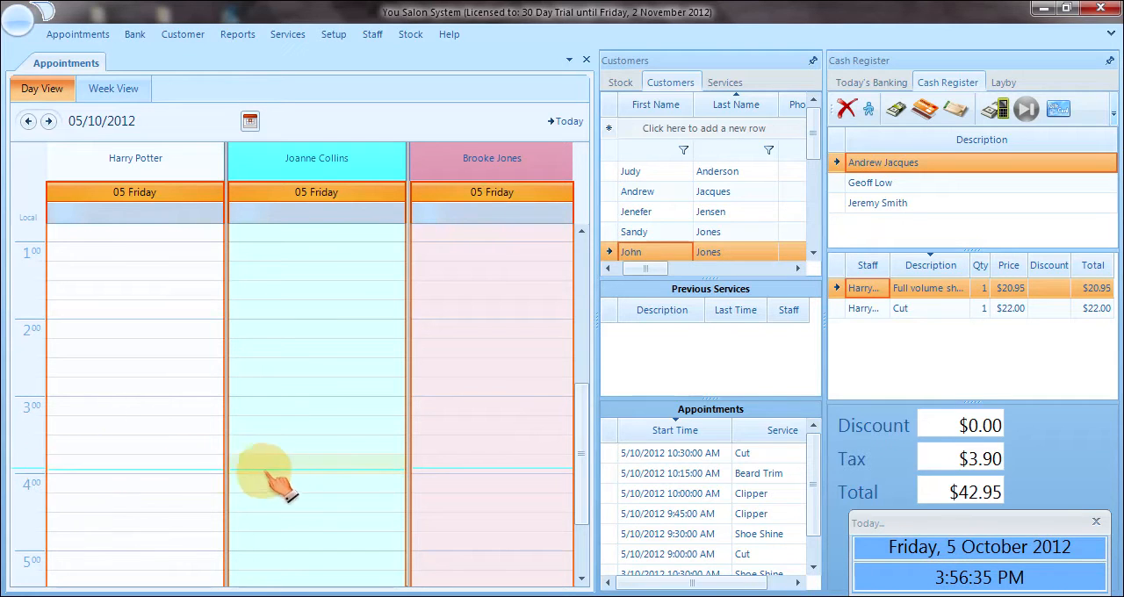
{"action": "left_click_drag", "start_coordinate": [579, 481], "coordinate": [580, 339]}
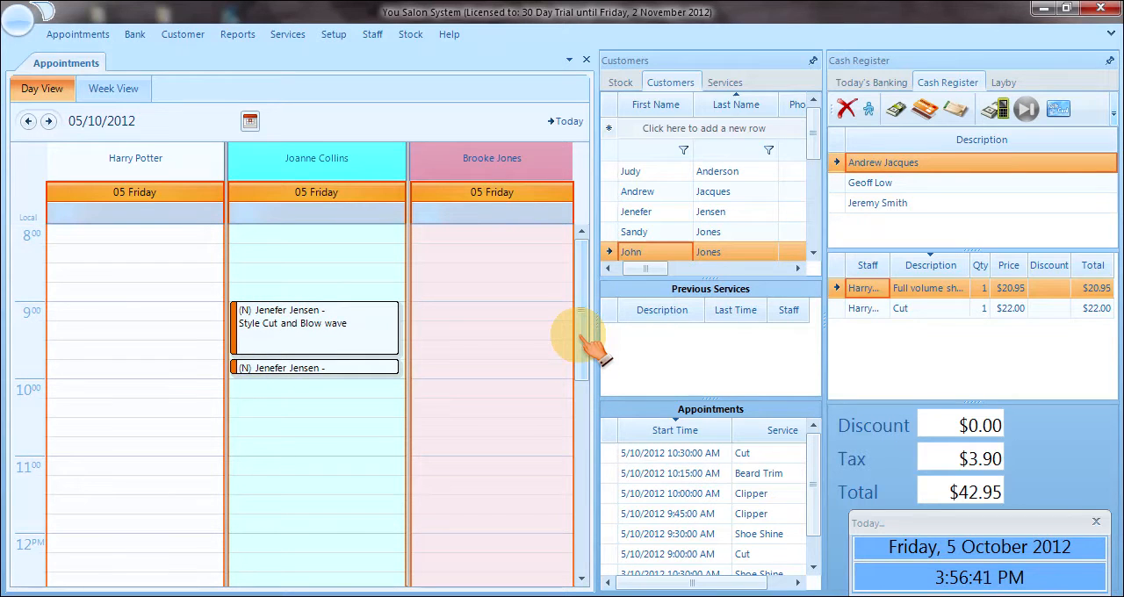
{"action": "left_click", "coordinate": [48, 121]}
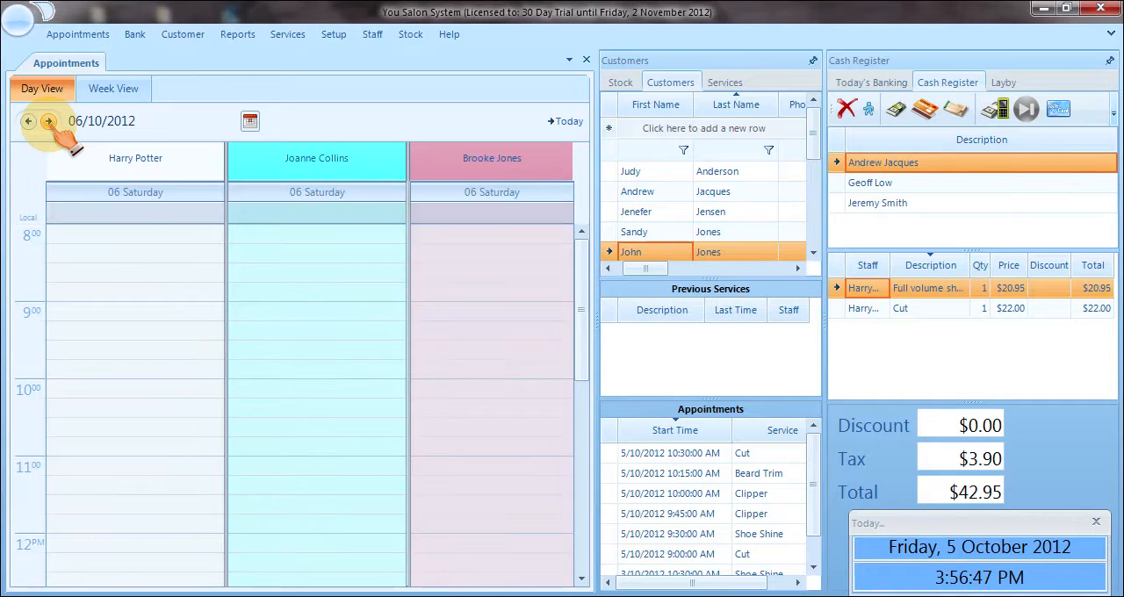
Reduce the number of staff displayed in the appointment schedule to 2 and then to 1.
{"action": "left_click", "coordinate": [77, 35]}
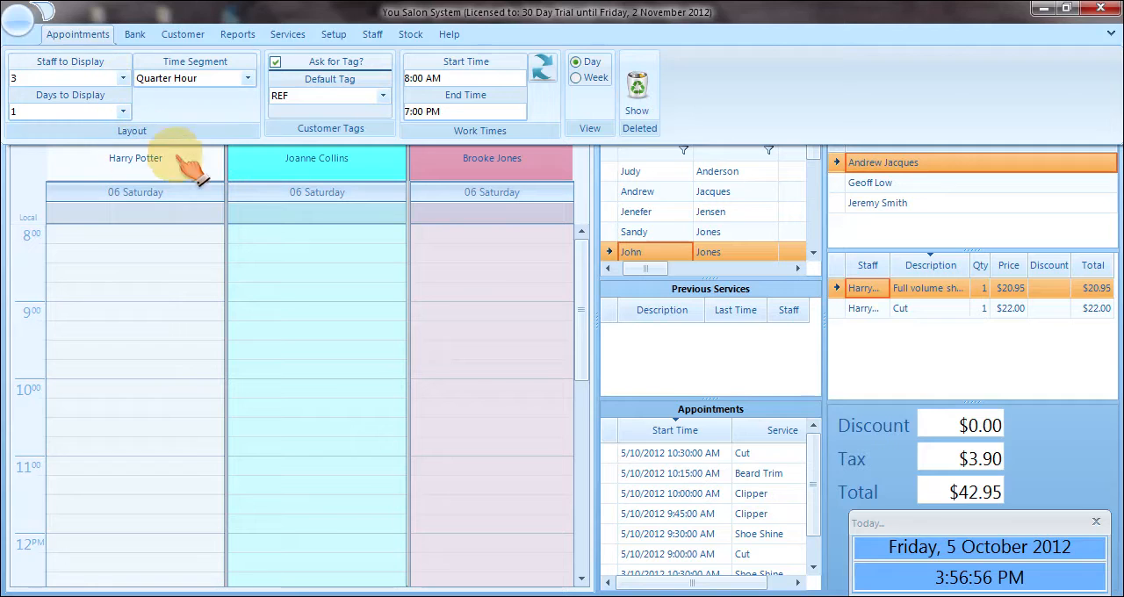
{"action": "left_click", "coordinate": [69, 77]}
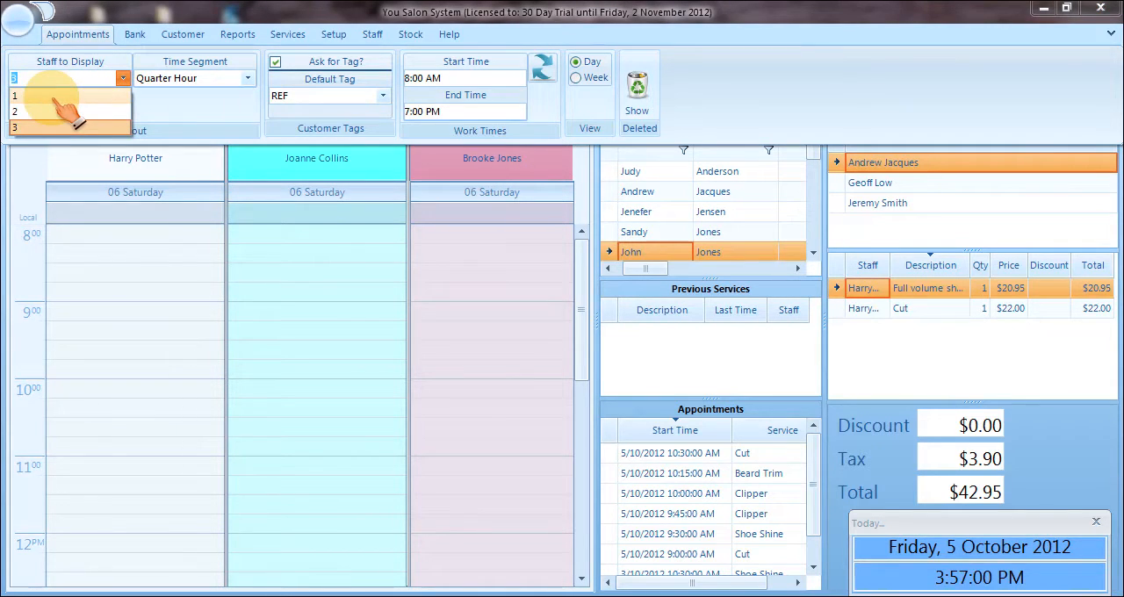
{"action": "left_click", "coordinate": [53, 112]}
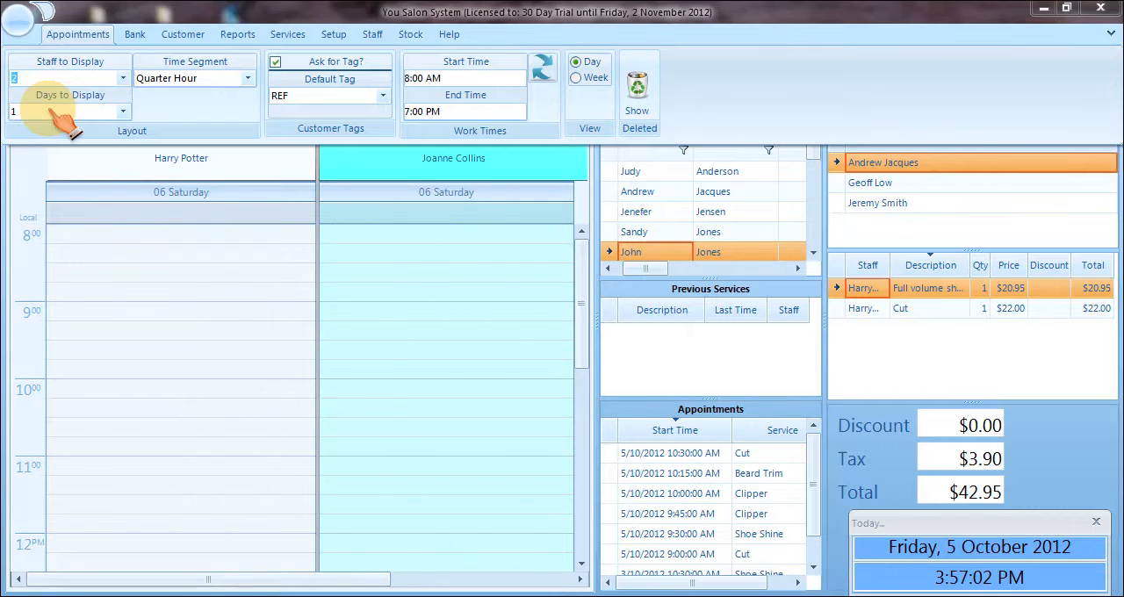
{"action": "left_click", "coordinate": [53, 78]}
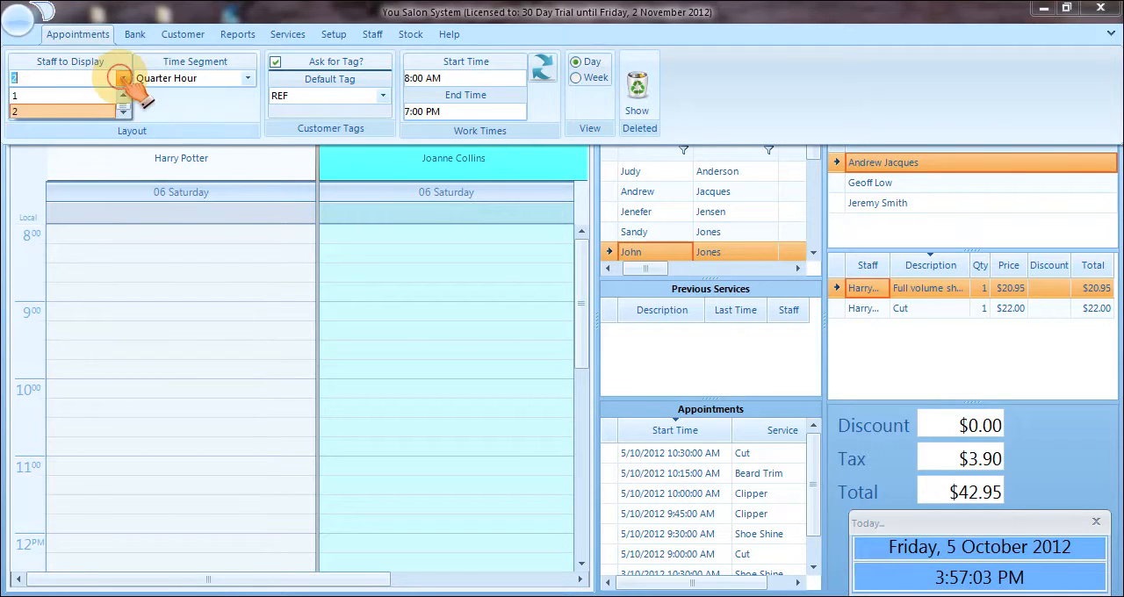
{"action": "left_click", "coordinate": [70, 98]}
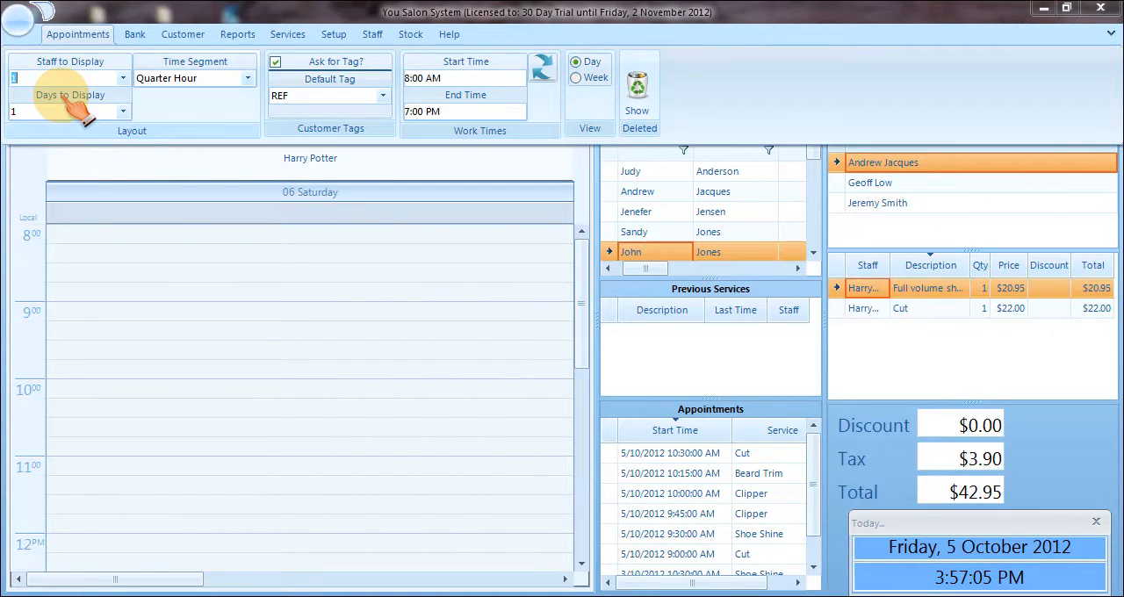
{"action": "left_click", "coordinate": [261, 166]}
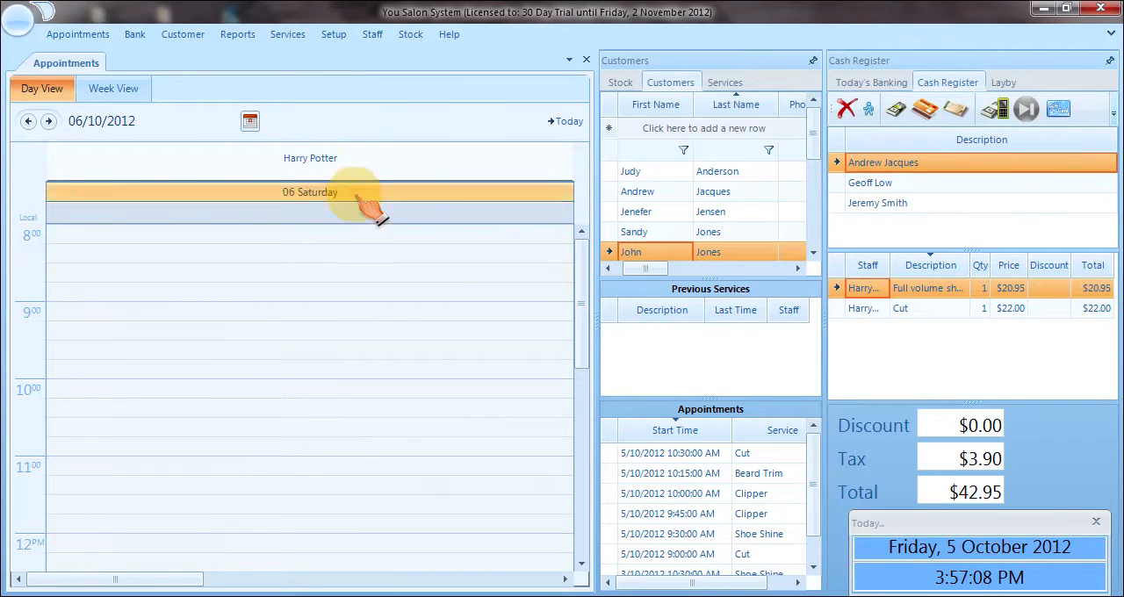
{"action": "left_click", "coordinate": [154, 581]}
{"action": "mouse_move", "coordinate": [153, 581]}
{"action": "left_mouse_down"}
{"action": "mouse_move", "coordinate": [381, 582]}
{"action": "mouse_move", "coordinate": [158, 577]}
{"action": "left_mouse_up"}
Set the number of staff displayed in the appointment schedule to 3.
{"action": "left_click", "coordinate": [79, 35]}
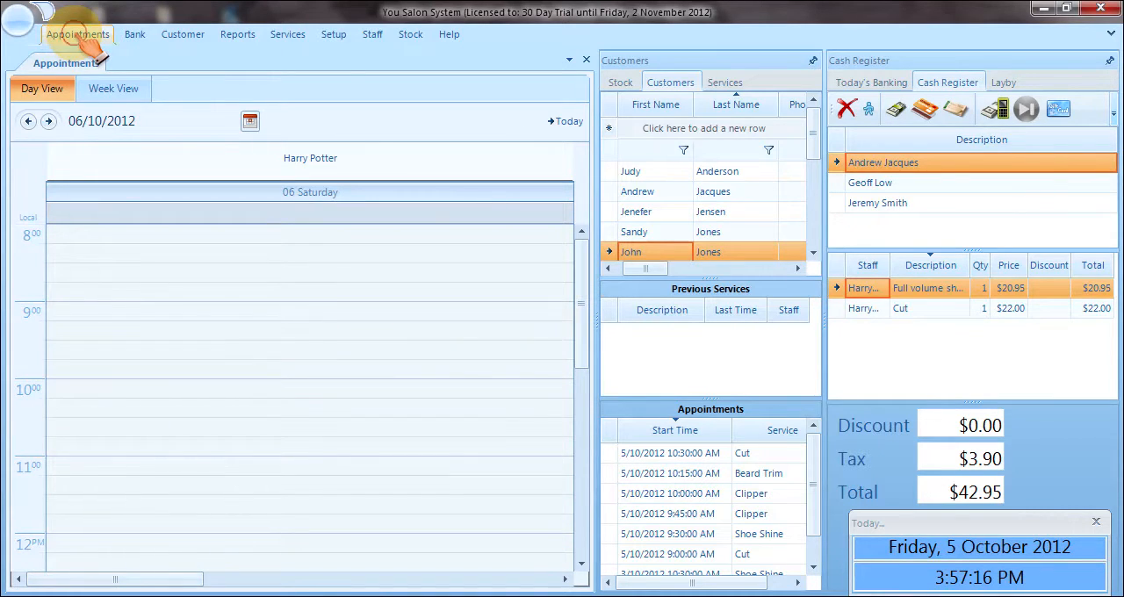
{"action": "left_click", "coordinate": [120, 78]}
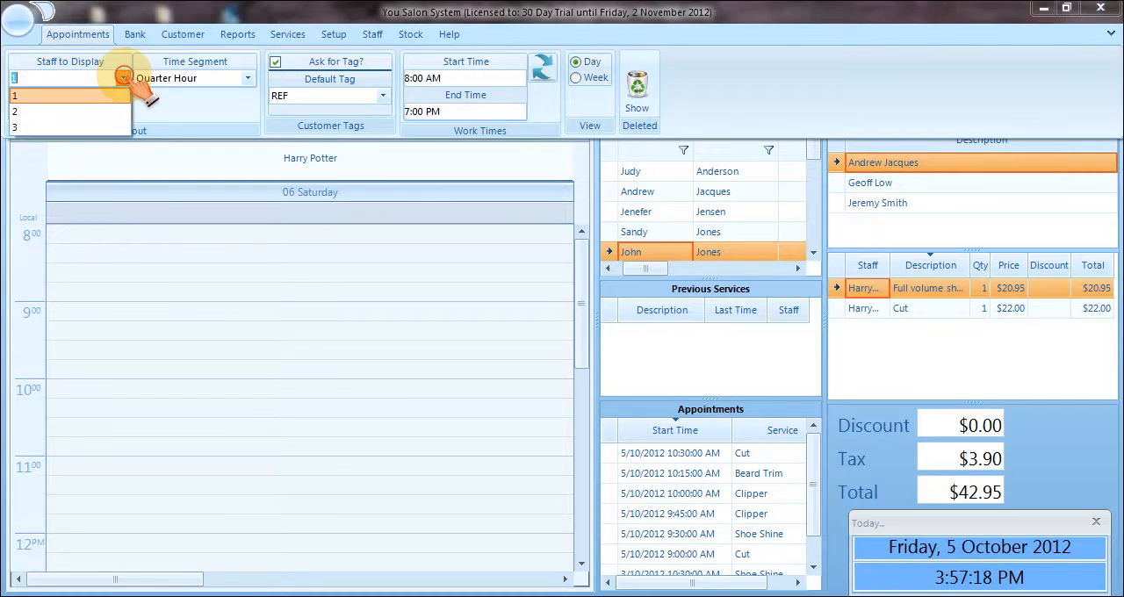
{"action": "left_click", "coordinate": [105, 128]}
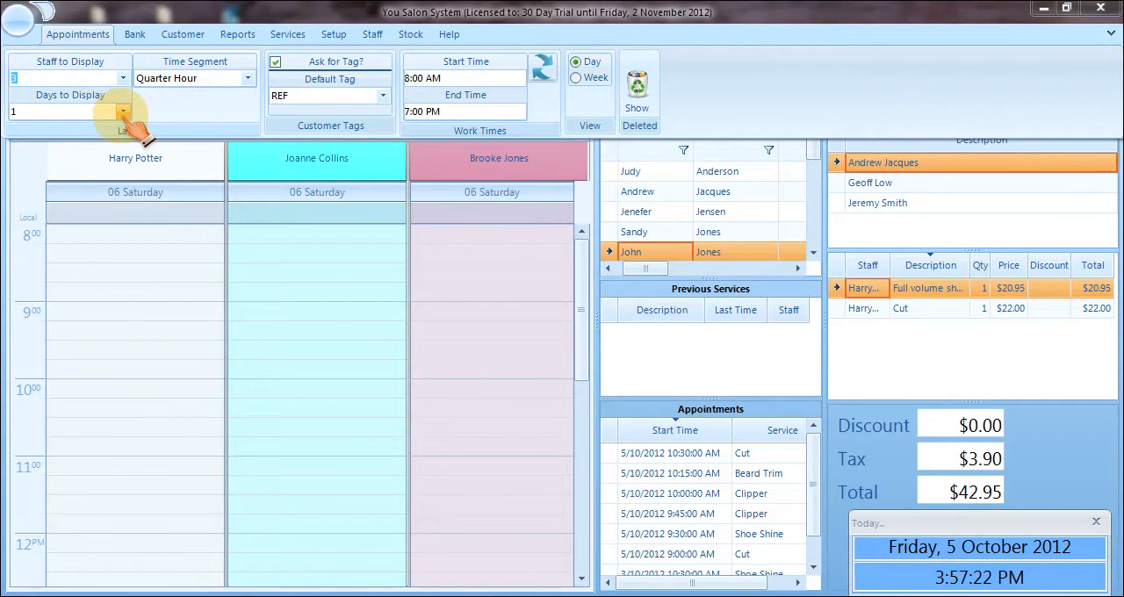
Set the days to display per staff member to 2, and return the setting to 1.
{"action": "left_click", "coordinate": [123, 111]}
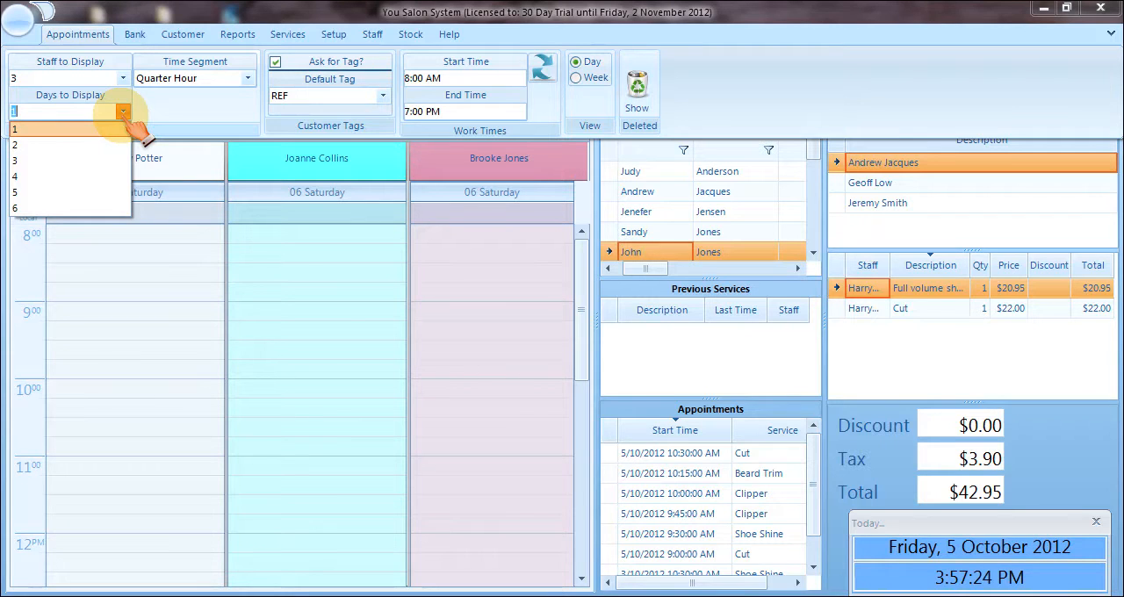
{"action": "left_click", "coordinate": [89, 145]}
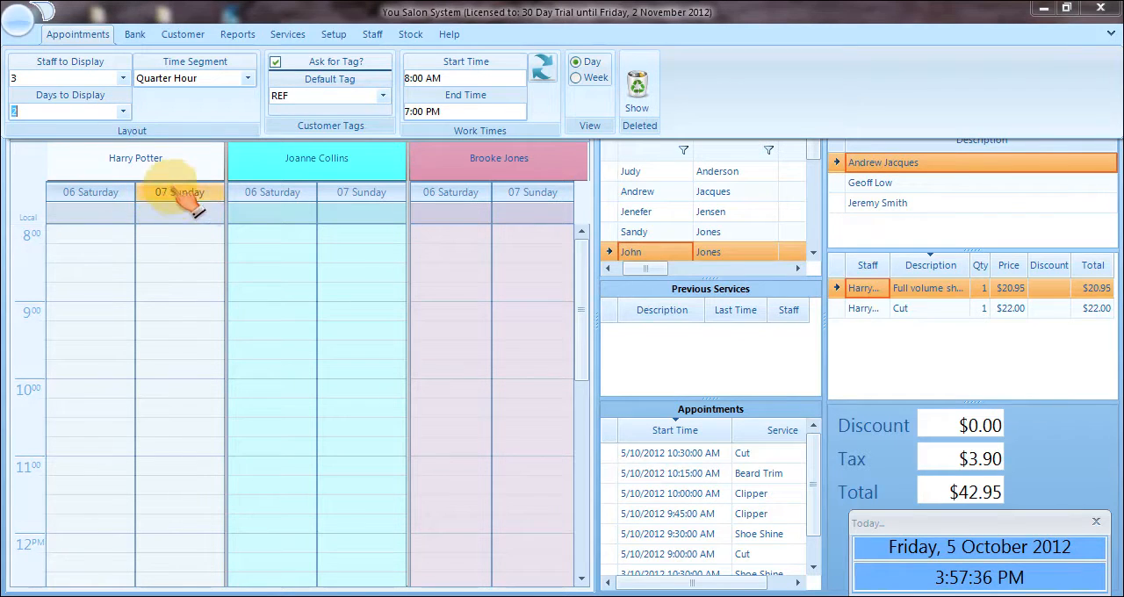
{"action": "left_click", "coordinate": [128, 112]}
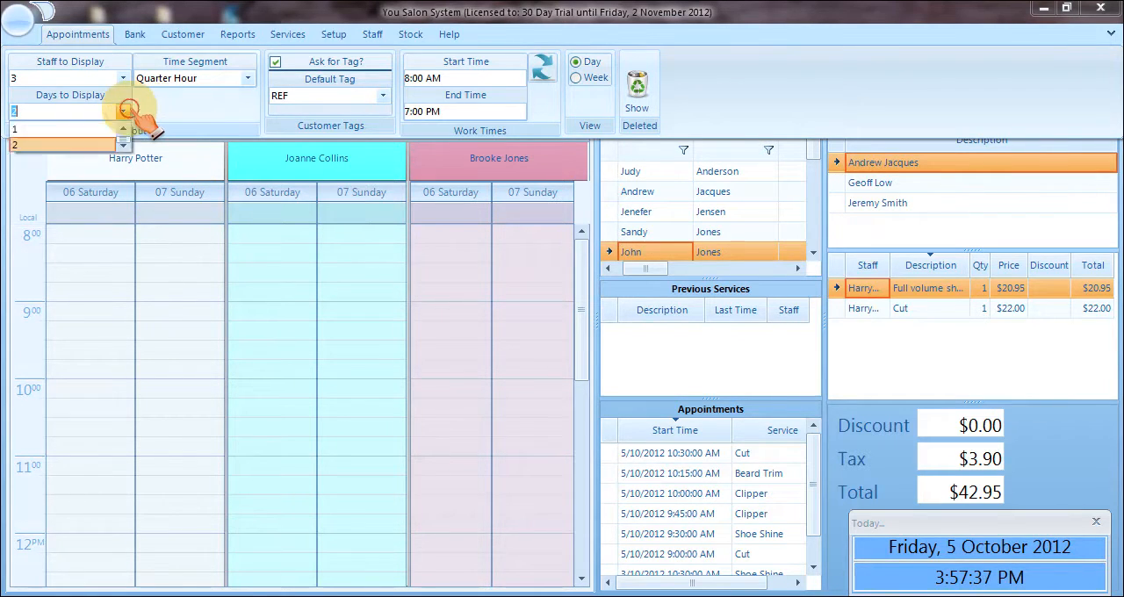
{"action": "left_click", "coordinate": [103, 125]}
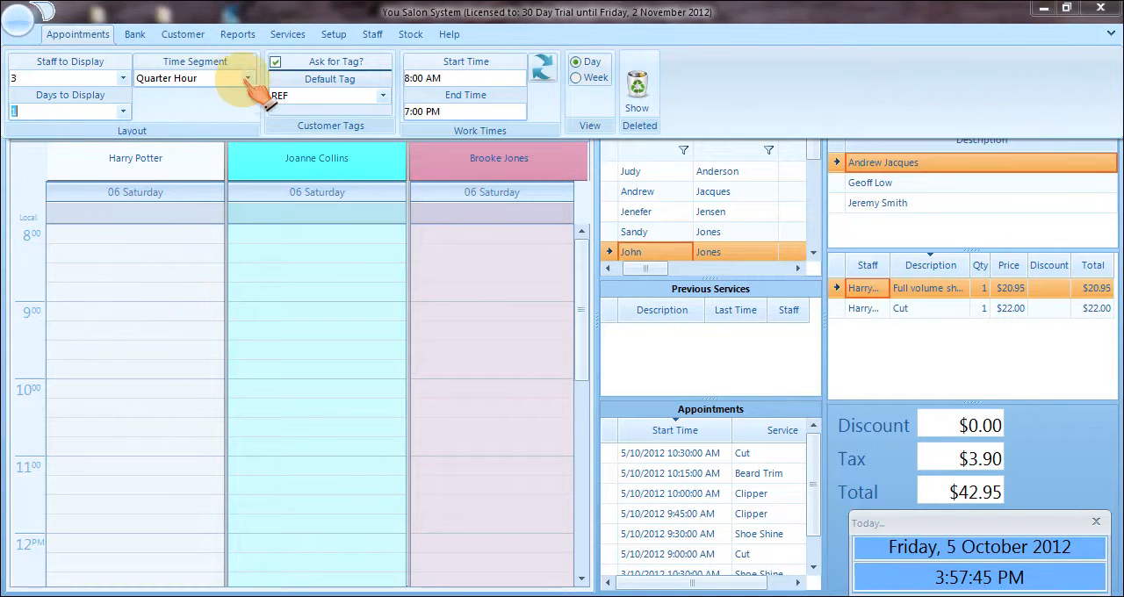
Review the available time segment lengths and default customer tag options.
{"action": "left_click", "coordinate": [248, 78]}
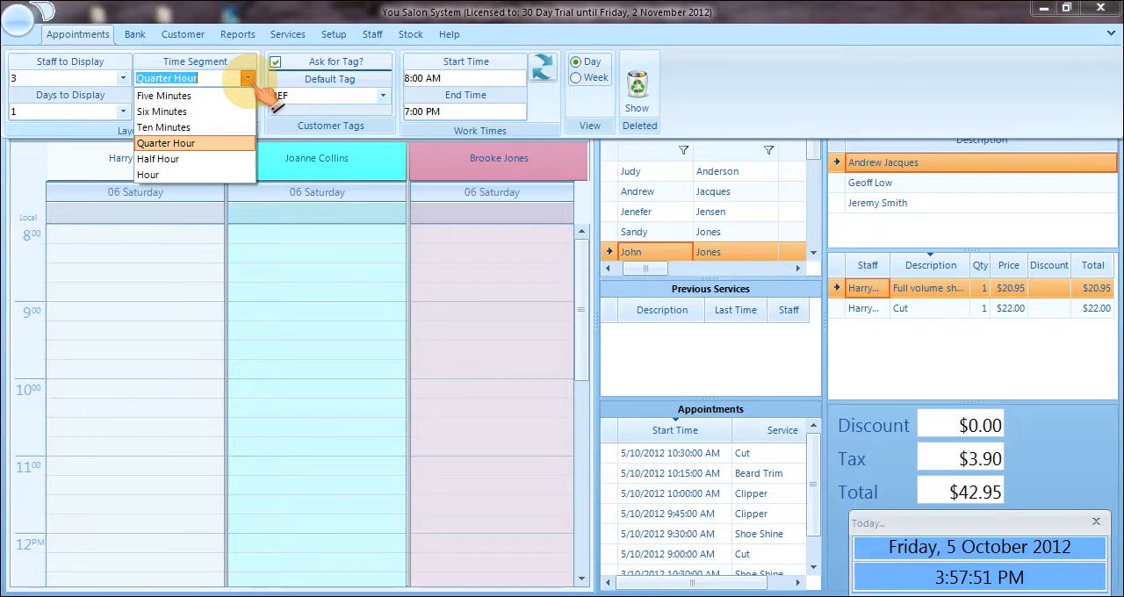
{"action": "left_click", "coordinate": [248, 78]}
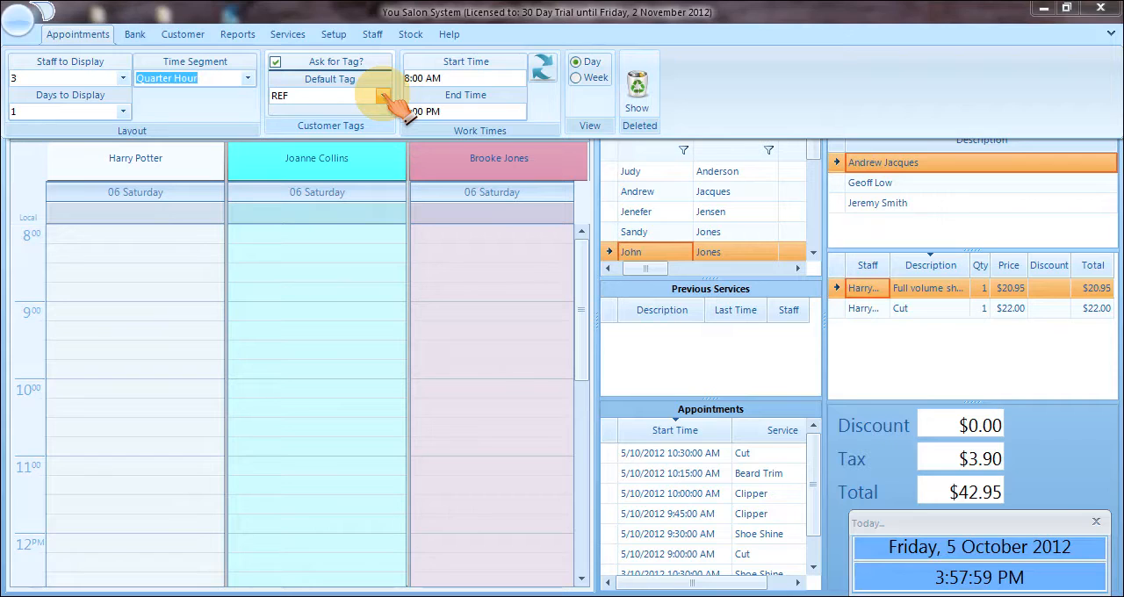
{"action": "left_click", "coordinate": [384, 96]}
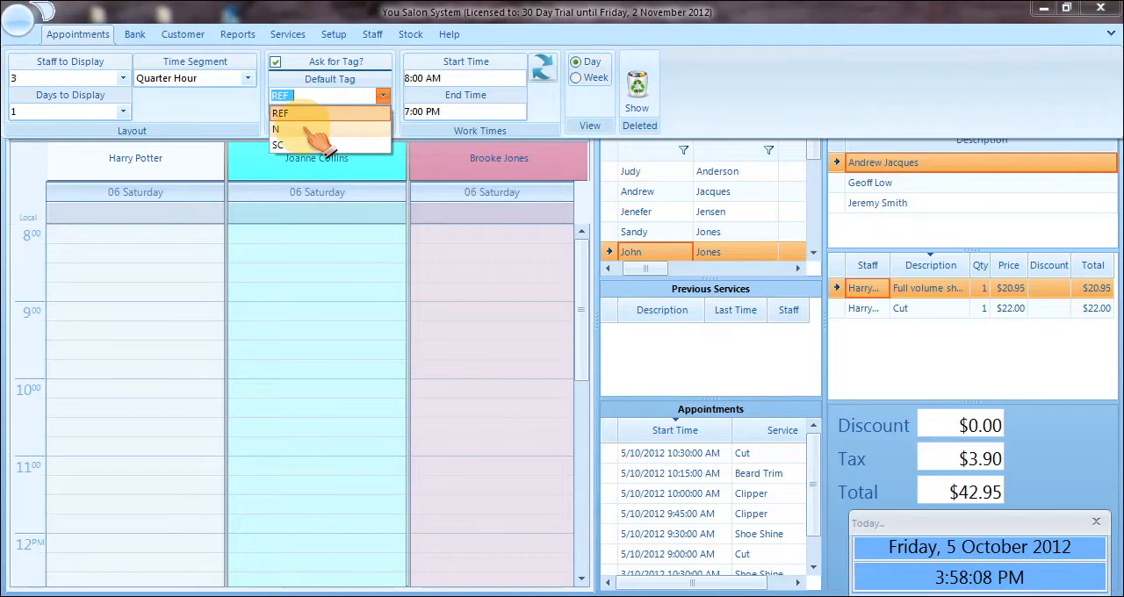
{"action": "left_click", "coordinate": [383, 94]}
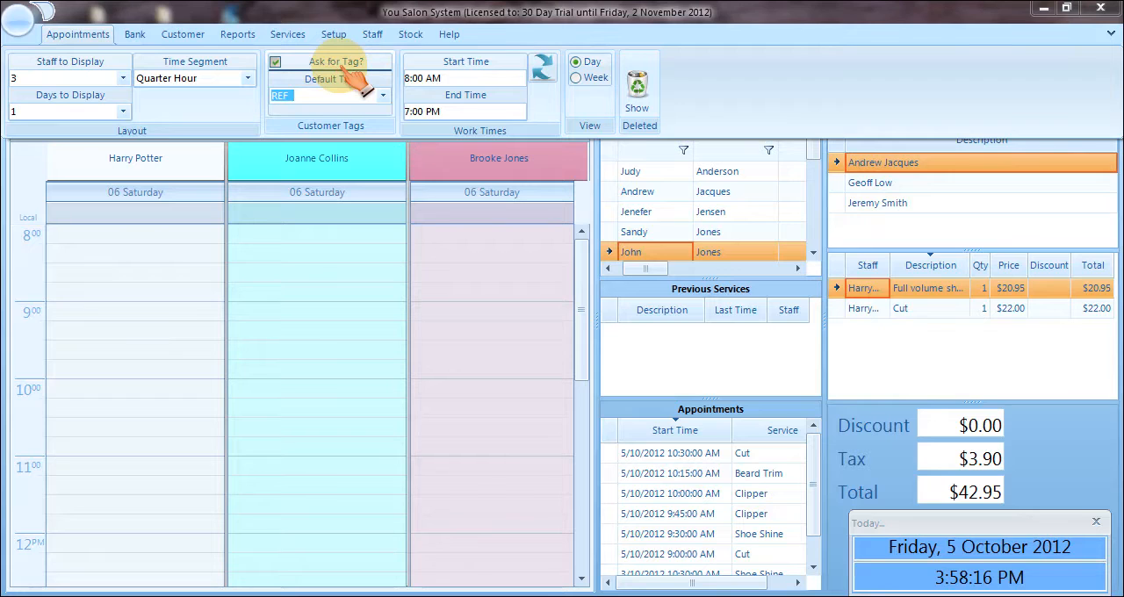
Set the default customer tag to N and return to the appointment schedule.
{"action": "left_click", "coordinate": [383, 95]}
{"action": "left_click", "coordinate": [351, 124]}
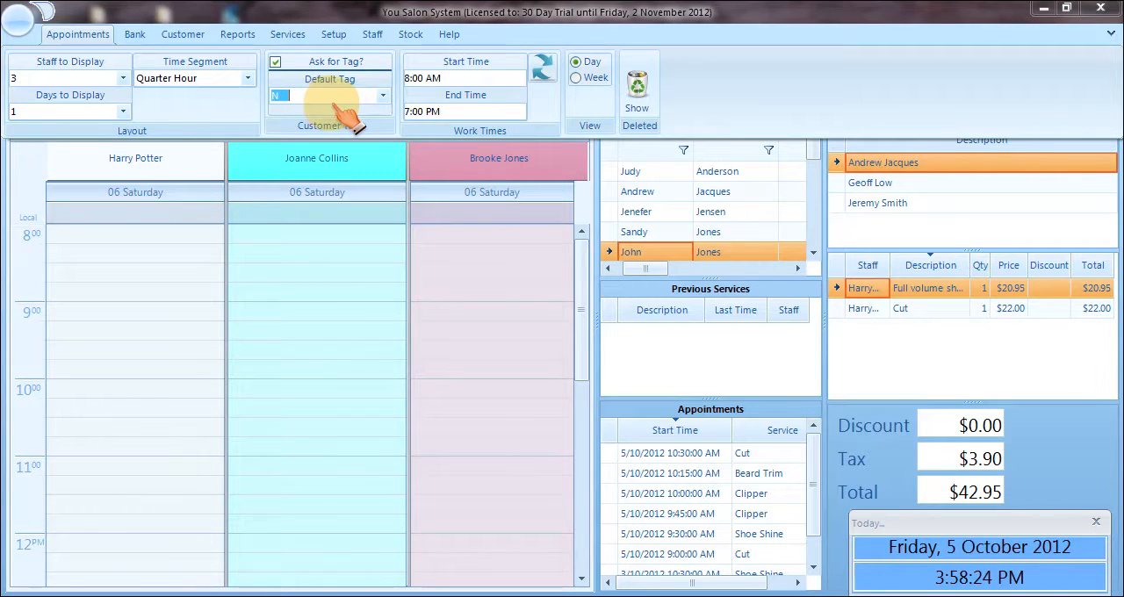
{"action": "left_click", "coordinate": [201, 159]}
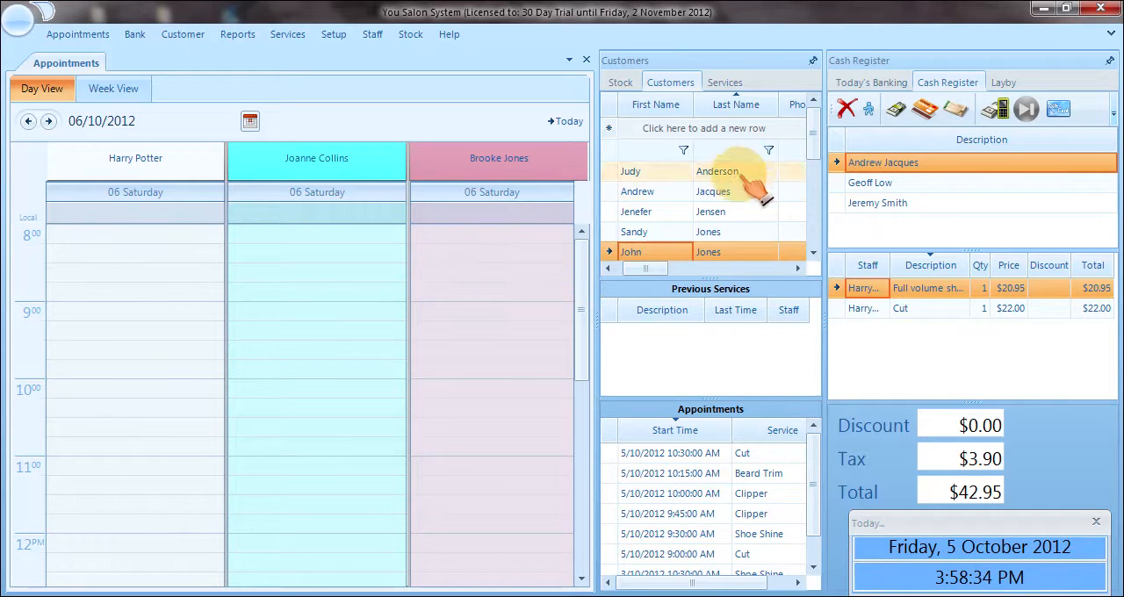
Filter the customer list by the start of the last name, and add a new customer with a first and last name.
{"action": "left_click", "coordinate": [713, 150]}
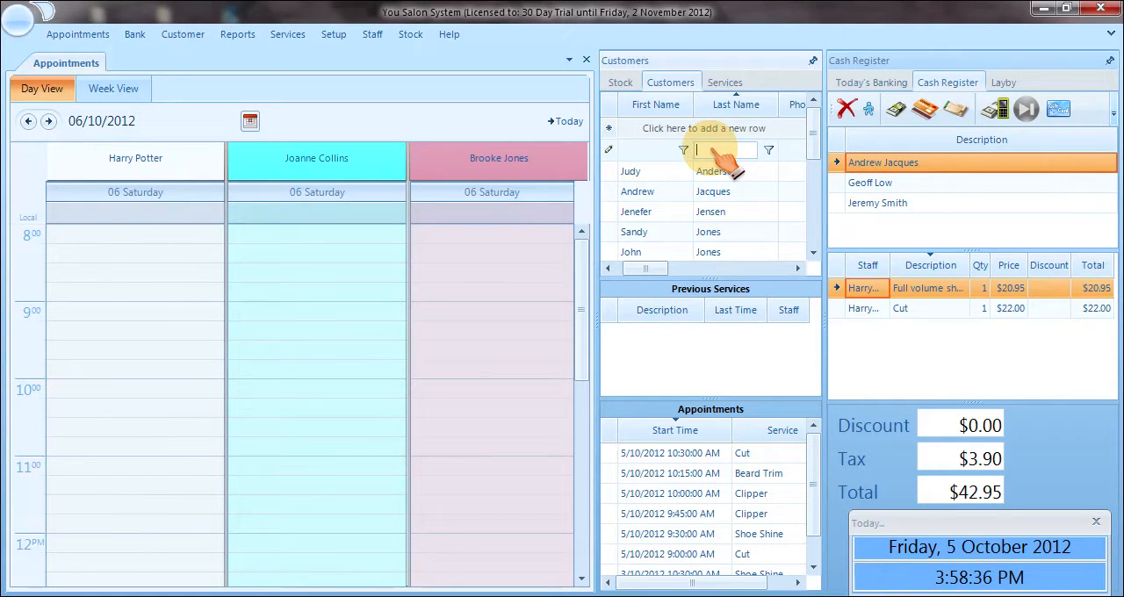
{"action": "type", "text": "Wil"}
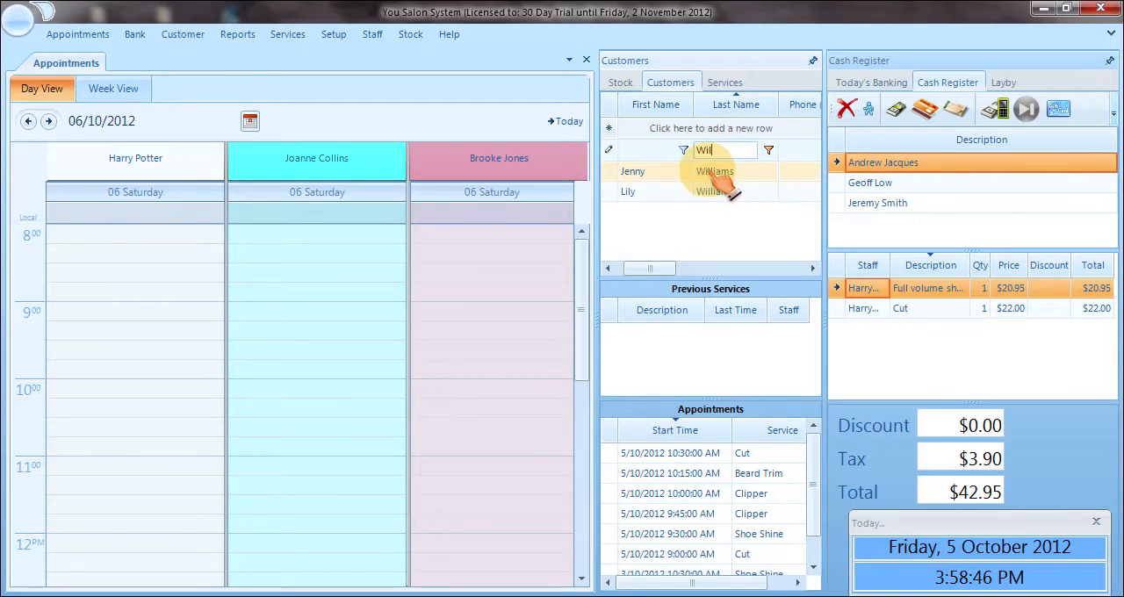
{"action": "left_click", "coordinate": [672, 129]}
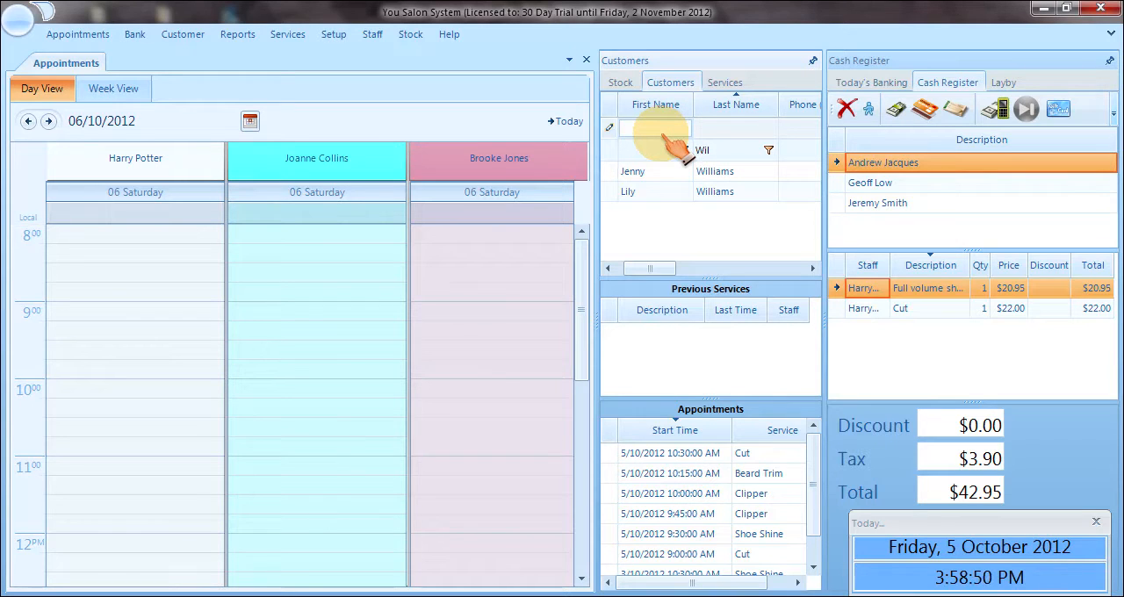
{"action": "type", "text": "Fiona"}
{"action": "key", "text": "Tab"}
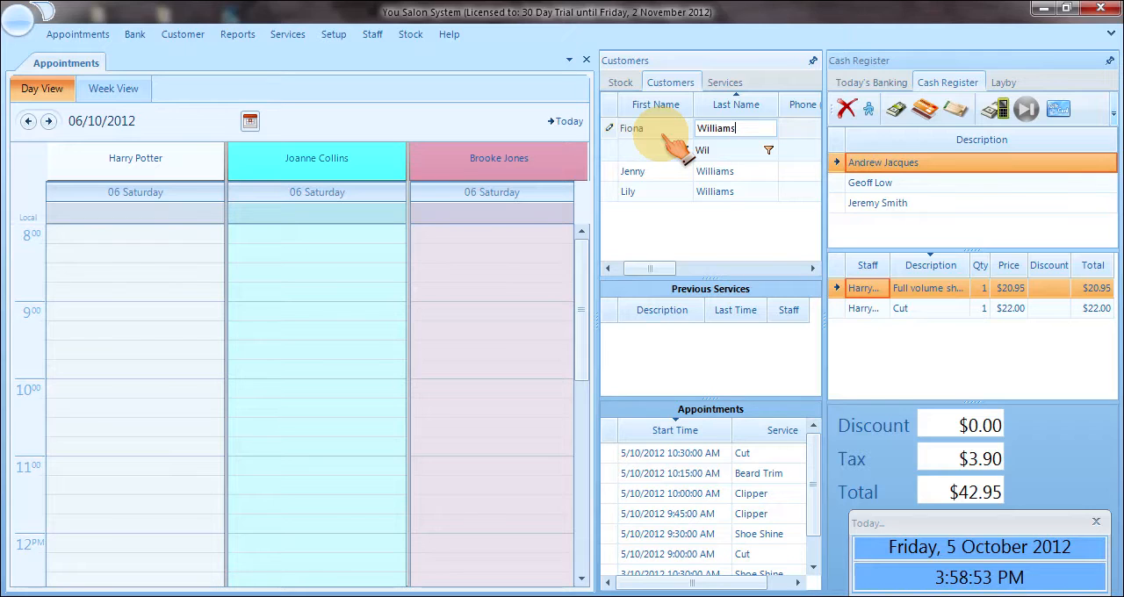
{"action": "key", "text": "Return"}
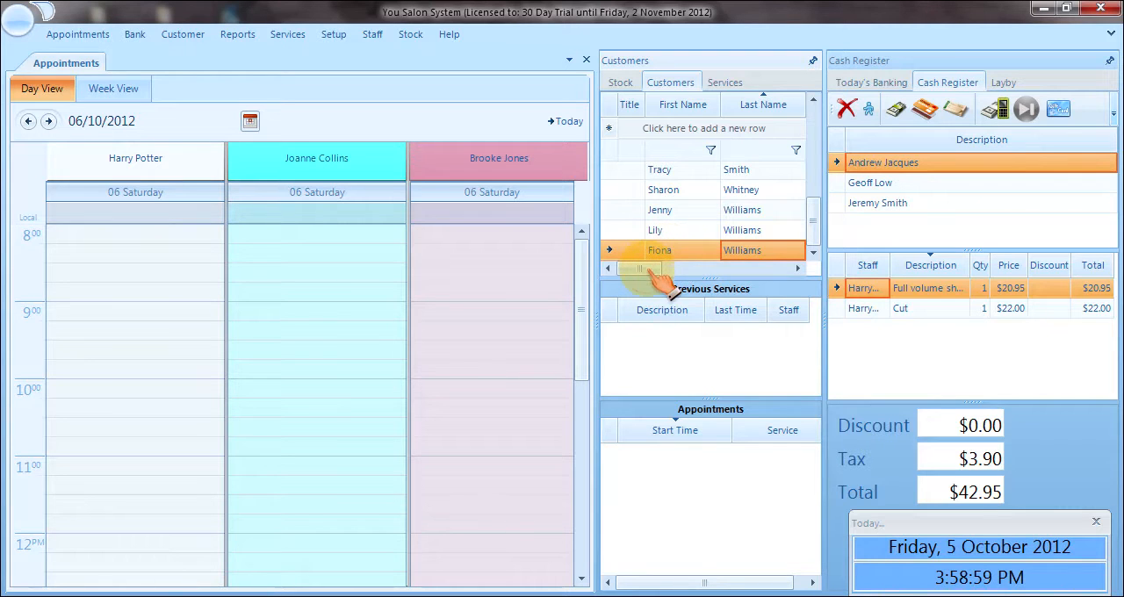
Book the newly added customer with the second staff member at 9:00 on 06/10/2012, tagged New.
{"action": "mouse_move", "coordinate": [641, 268]}
{"action": "left_mouse_down"}
{"action": "mouse_move", "coordinate": [736, 274]}
{"action": "mouse_move", "coordinate": [645, 273]}
{"action": "left_mouse_up"}
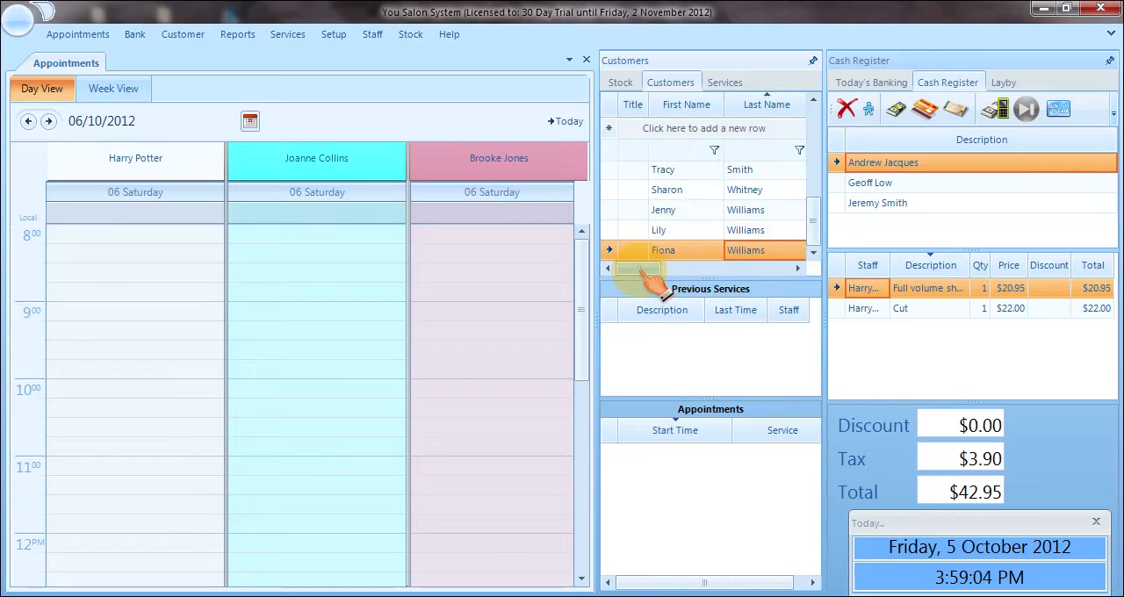
{"action": "left_click", "coordinate": [687, 253]}
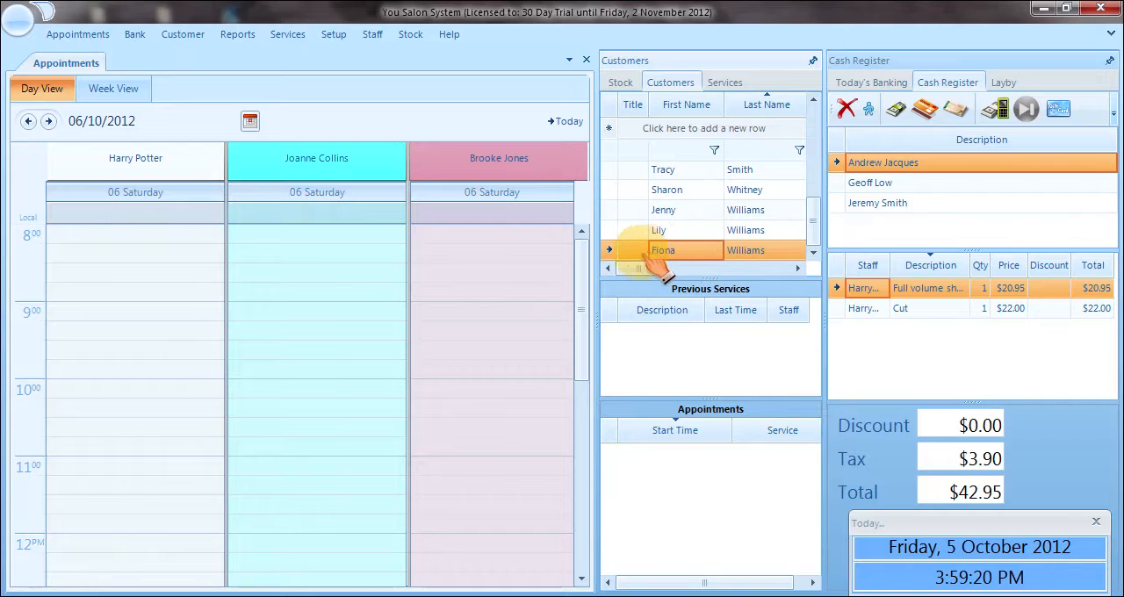
{"action": "double_click", "coordinate": [377, 316]}
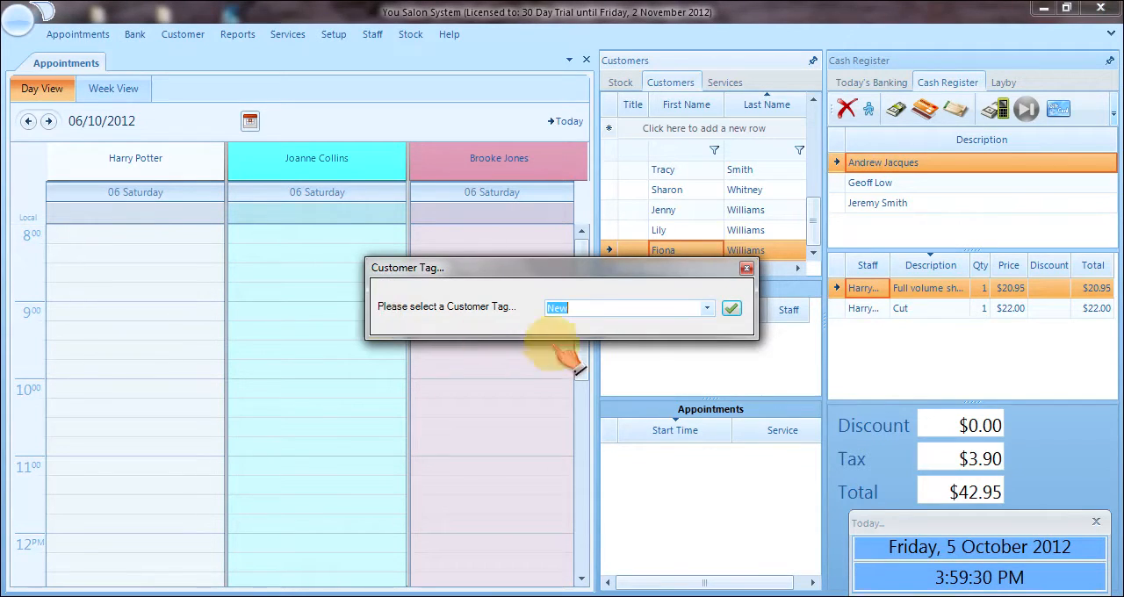
{"action": "left_click", "coordinate": [731, 309]}
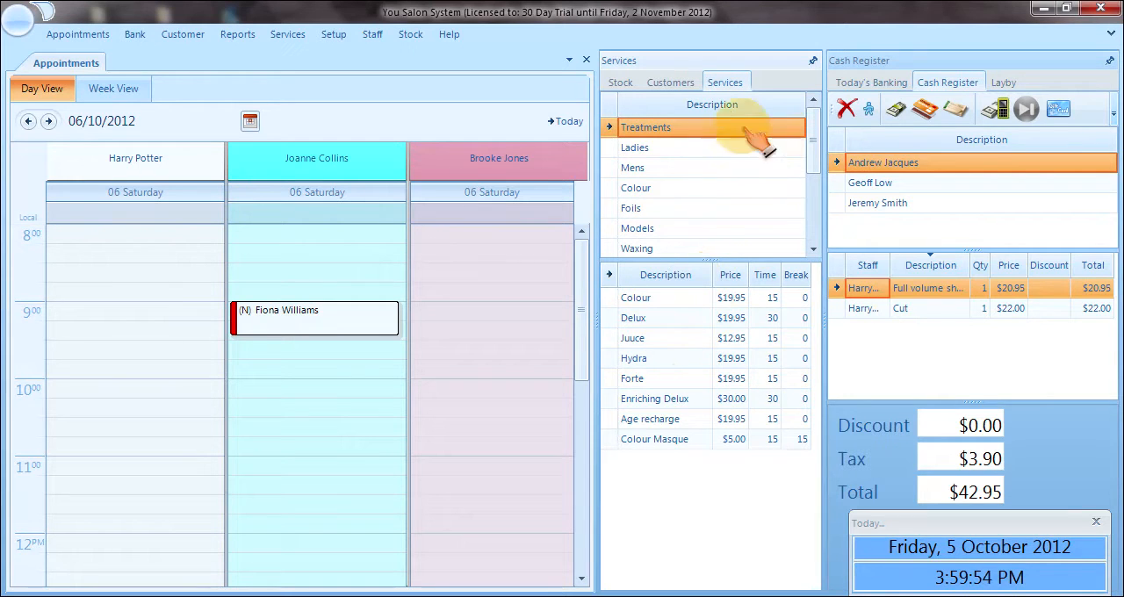
Enlarge the service category list and assign the Ladies service Style Cut and Blow wave to the 9:00 appointment.
{"action": "left_click_drag", "start_coordinate": [722, 258], "coordinate": [714, 318]}
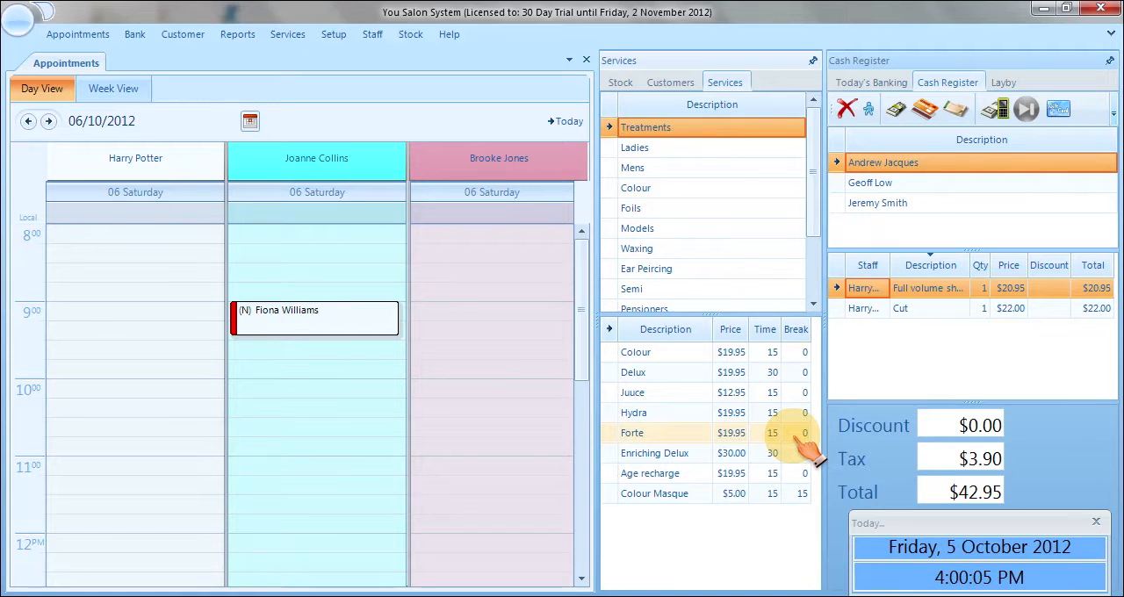
{"action": "left_click", "coordinate": [629, 149]}
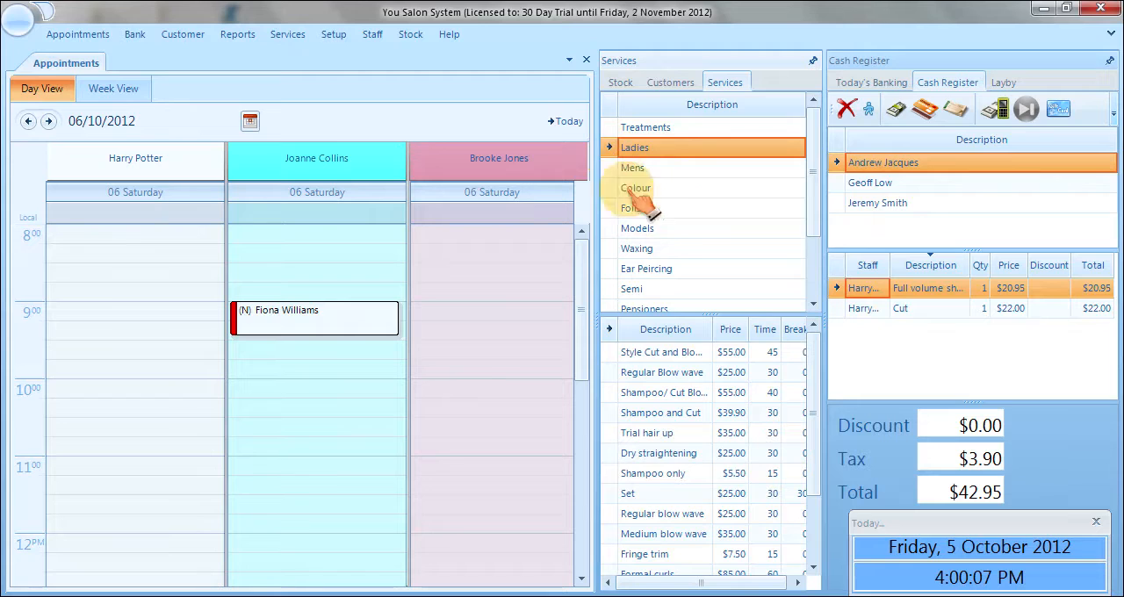
{"action": "left_click", "coordinate": [660, 353]}
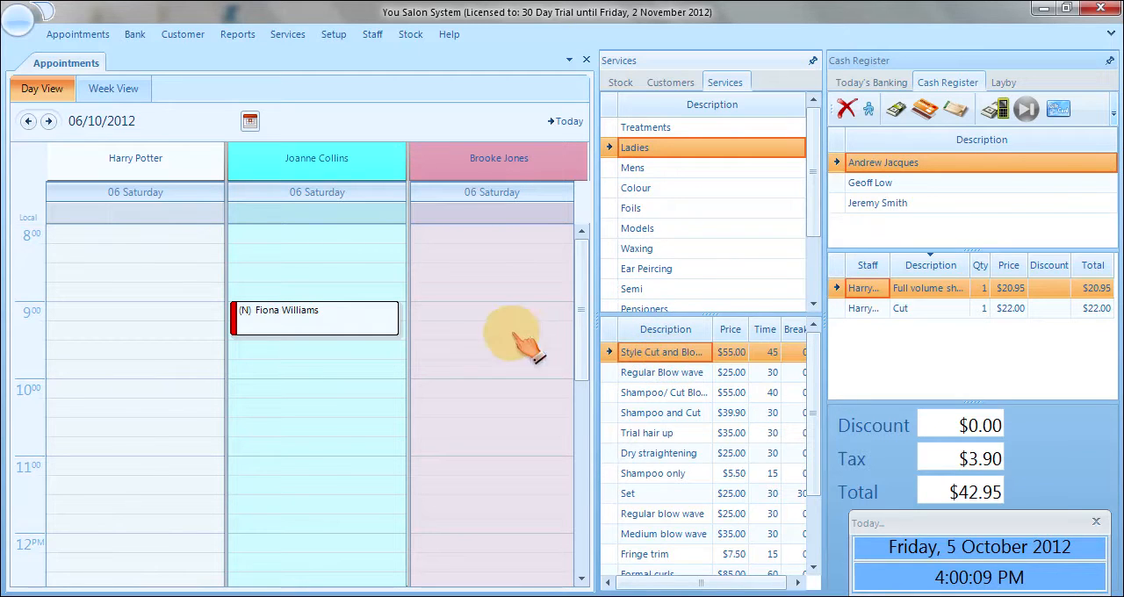
{"action": "left_click", "coordinate": [363, 327]}
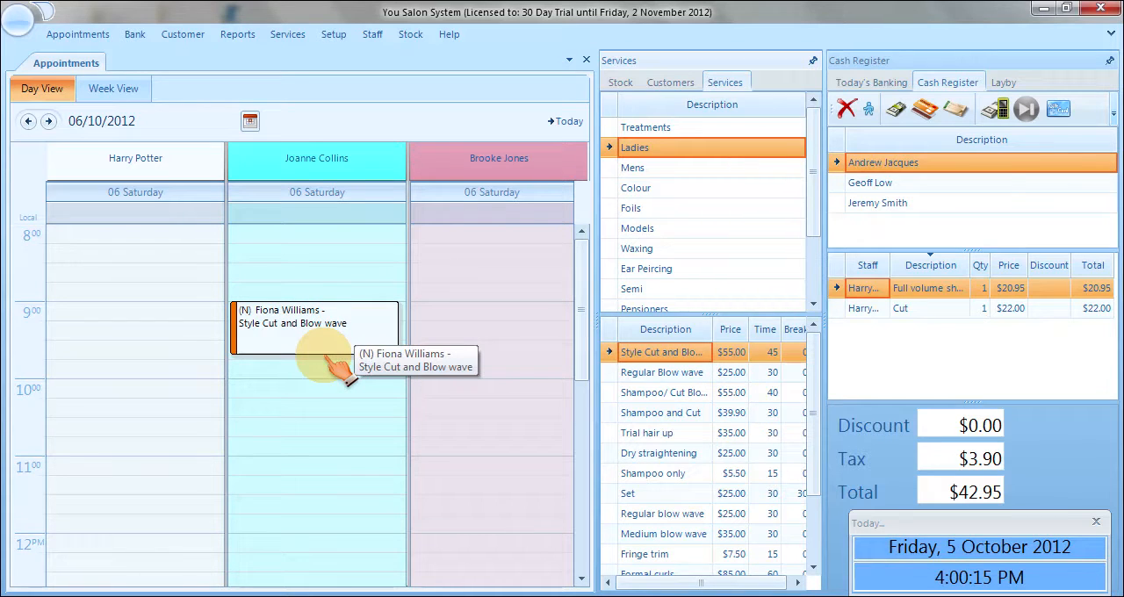
Add the Set and Fringe trim services as follow-on appointments for the same customer in the second staff member's column.
{"action": "left_click", "coordinate": [681, 495]}
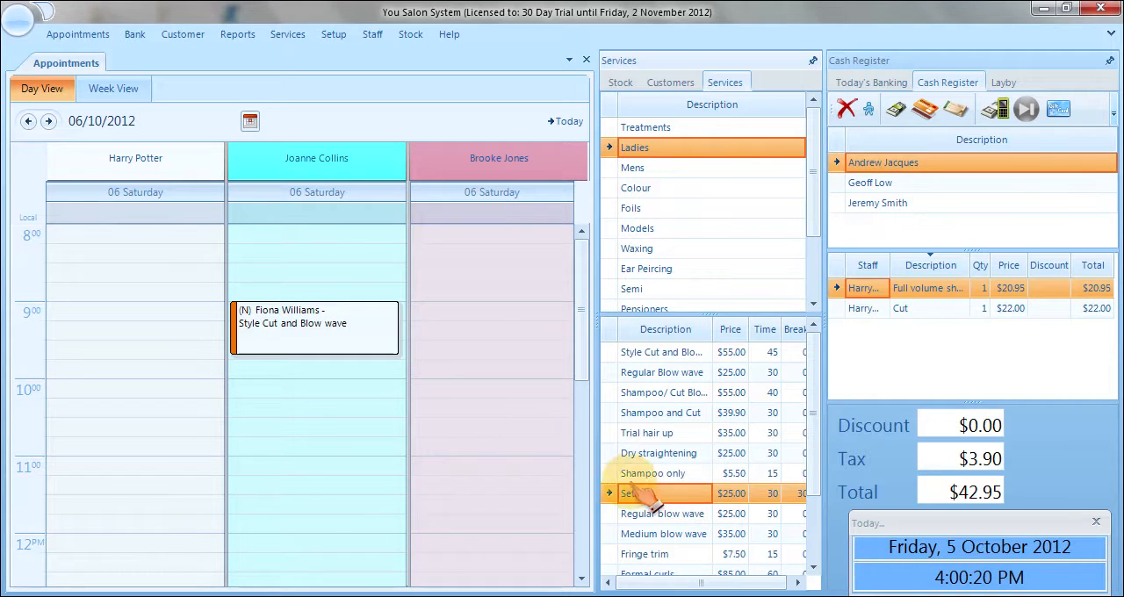
{"action": "left_click", "coordinate": [312, 364]}
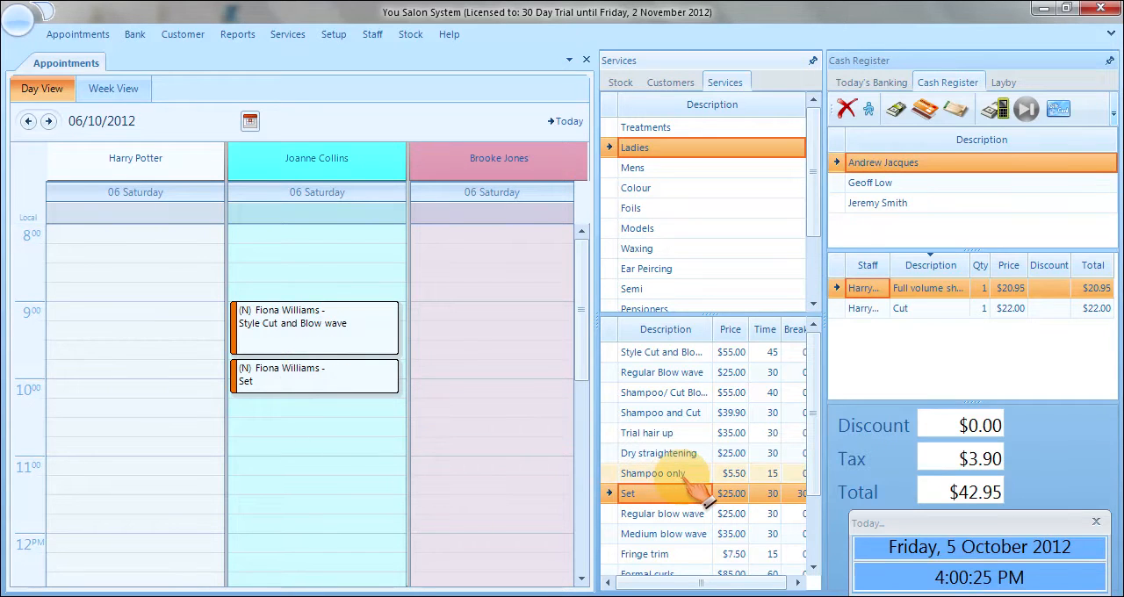
{"action": "left_click", "coordinate": [667, 558]}
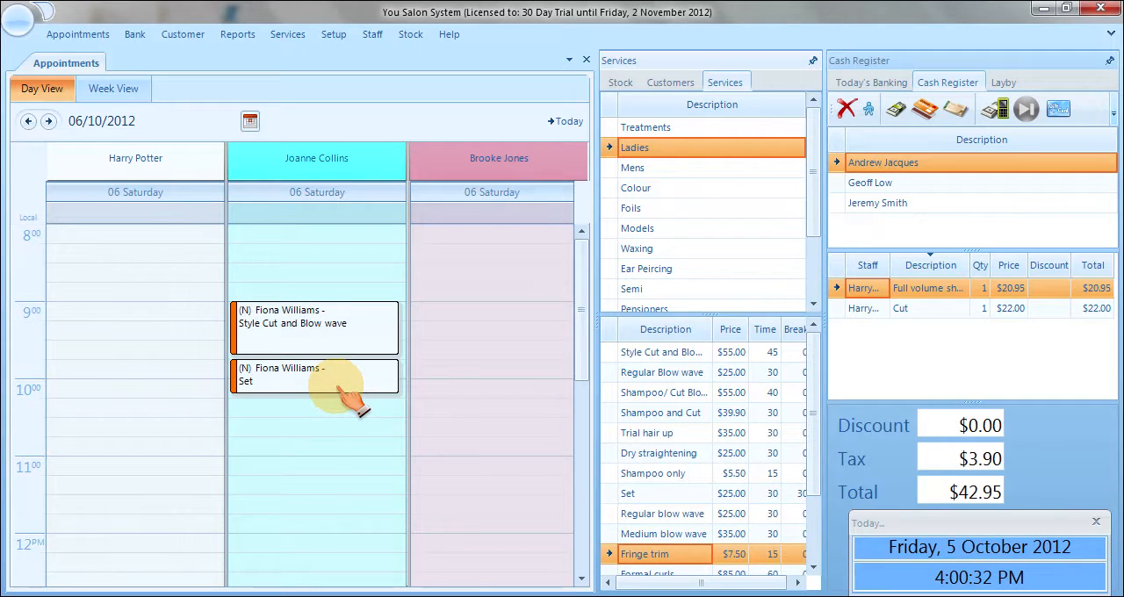
{"action": "left_click_drag", "start_coordinate": [338, 387], "coordinate": [338, 386]}
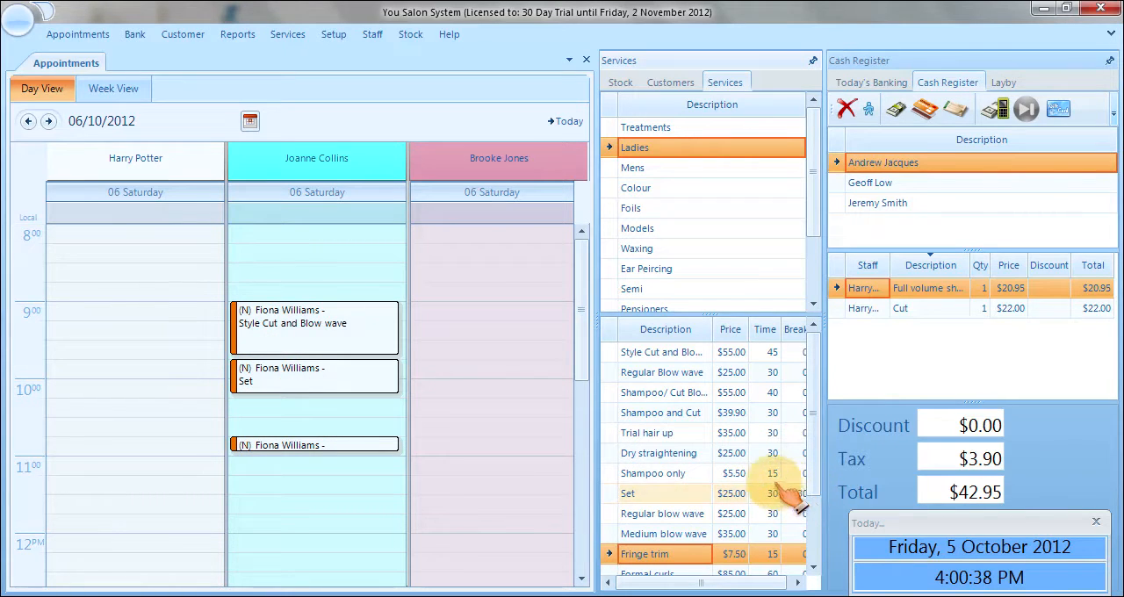
Move the Set appointment to the first staff member and the Fringe trim appointment to the third, keeping their times.
{"action": "left_click_drag", "start_coordinate": [795, 494], "coordinate": [360, 447]}
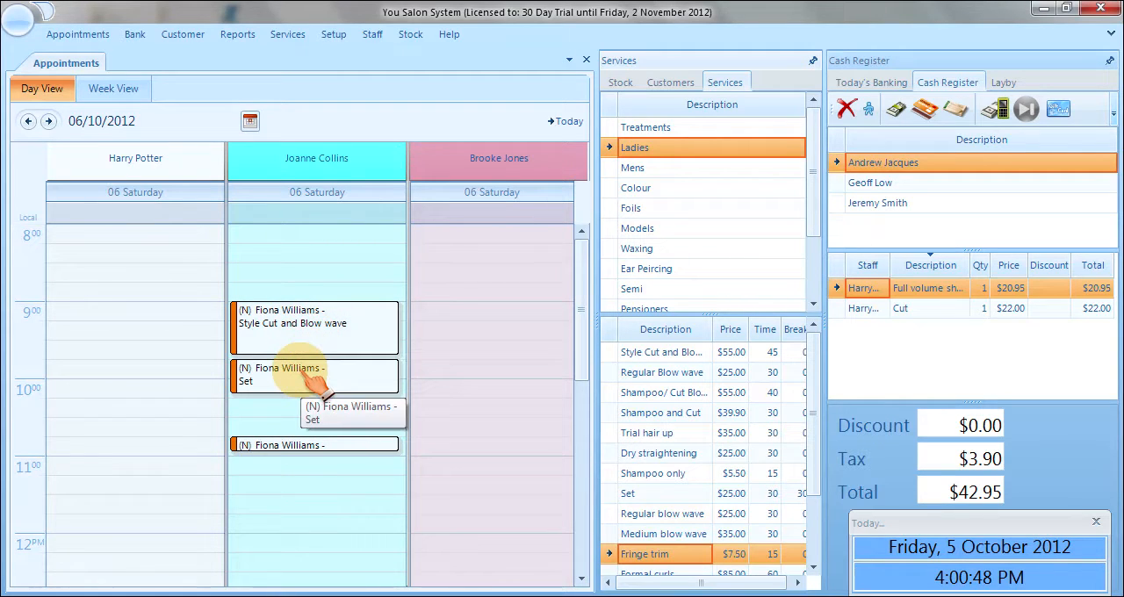
{"action": "left_click_drag", "start_coordinate": [321, 379], "coordinate": [213, 376]}
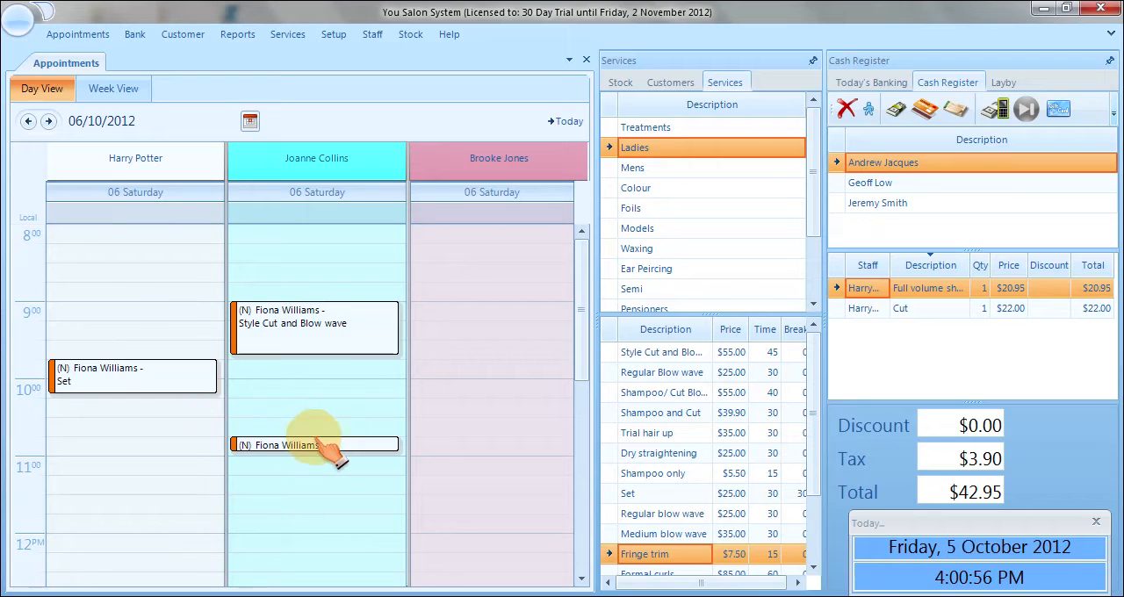
{"action": "left_click_drag", "start_coordinate": [312, 450], "coordinate": [458, 459]}
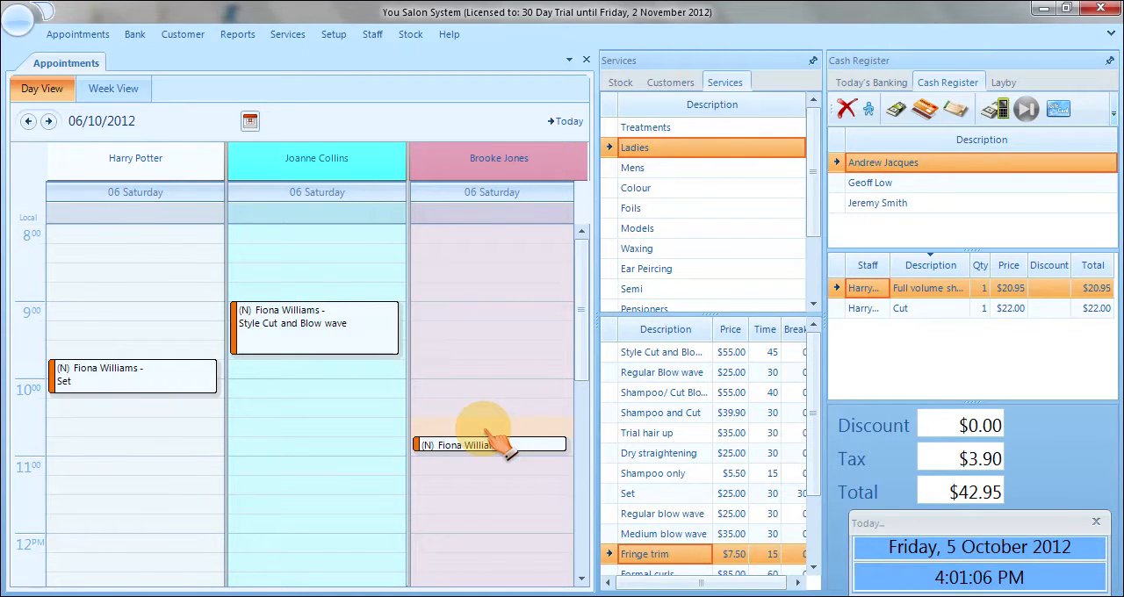
Book the first customer visible in the list with the third staff member at 8:30, tagged REF, for Shampoo/Cut Blow wave.
{"action": "left_click", "coordinate": [688, 84]}
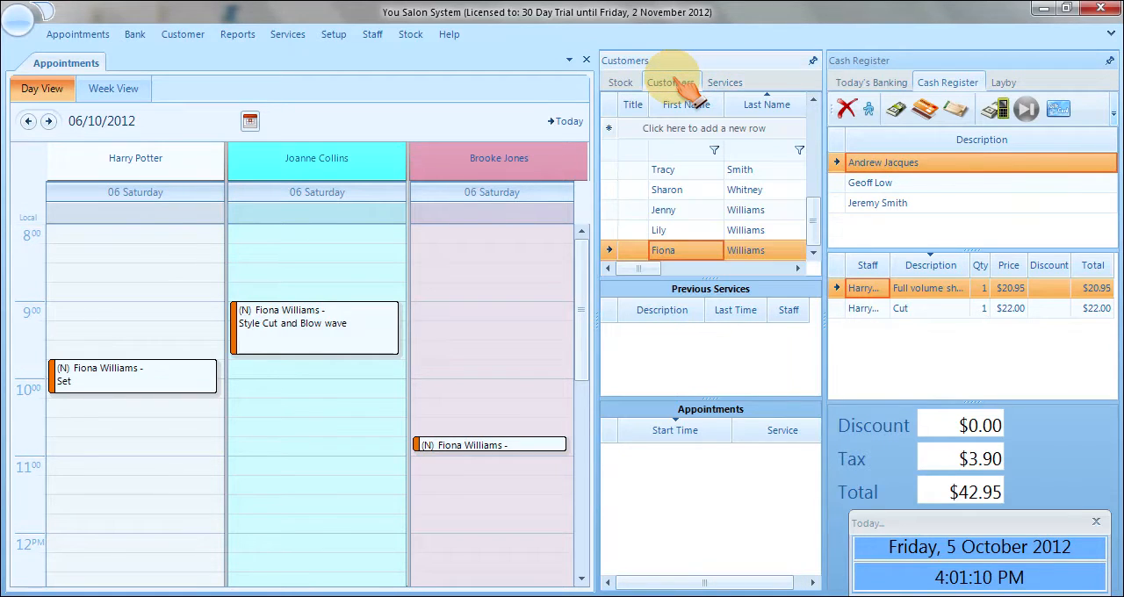
{"action": "left_click", "coordinate": [667, 171]}
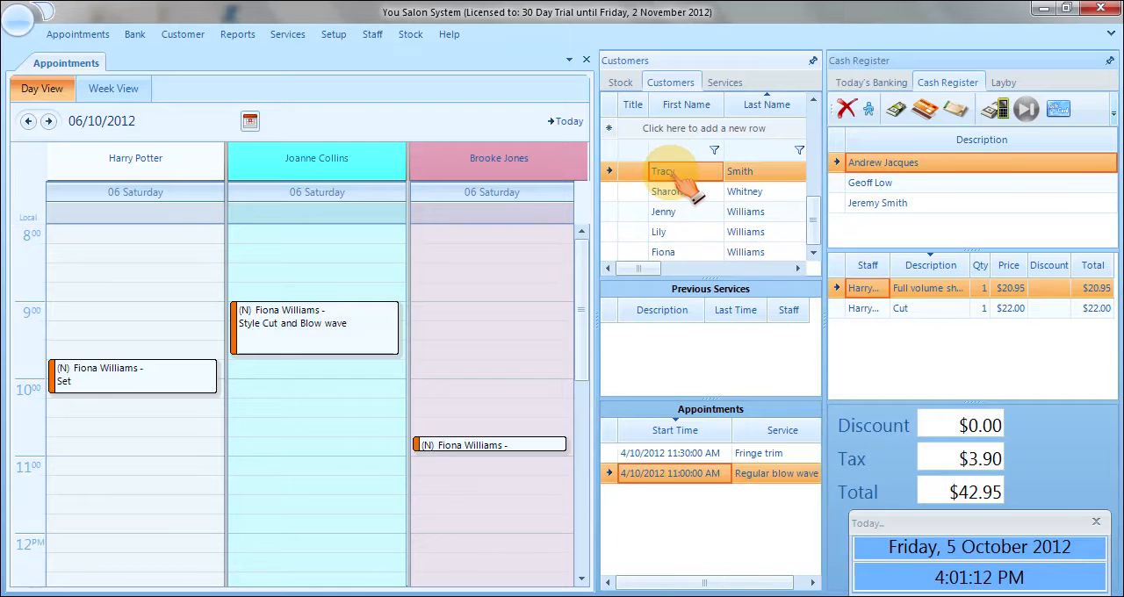
{"action": "double_click", "coordinate": [476, 280]}
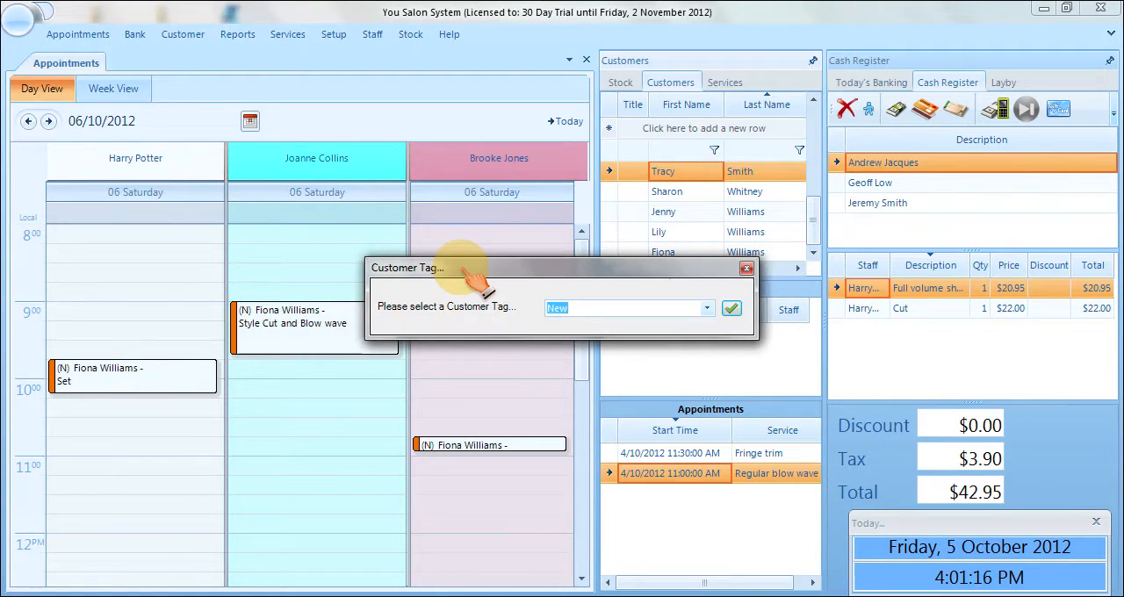
{"action": "left_click", "coordinate": [707, 308]}
{"action": "left_click", "coordinate": [562, 326]}
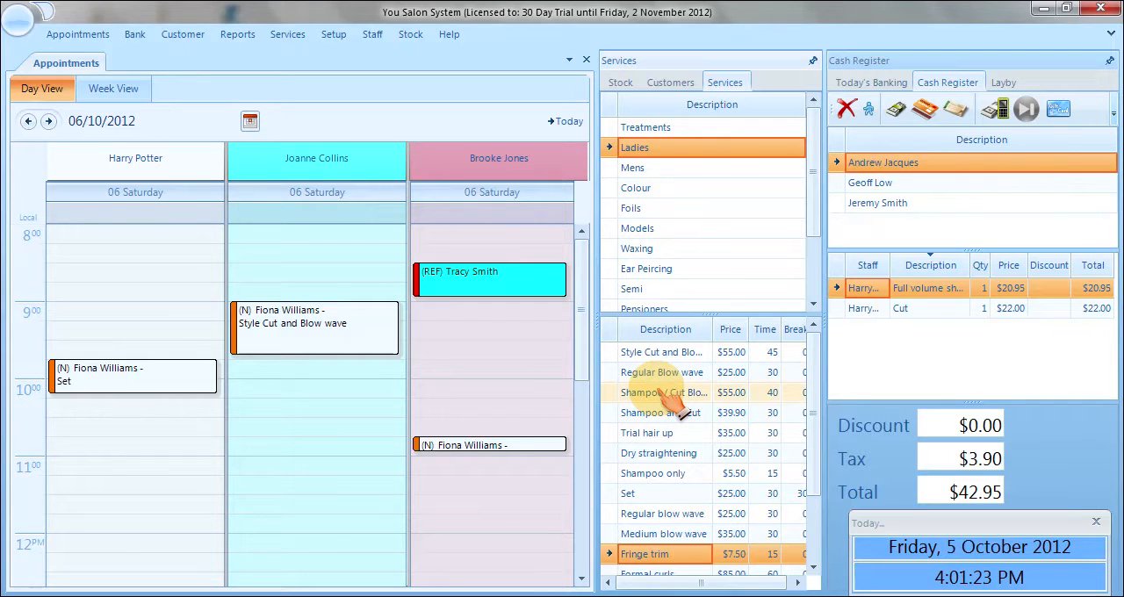
{"action": "left_click_drag", "start_coordinate": [669, 394], "coordinate": [506, 288]}
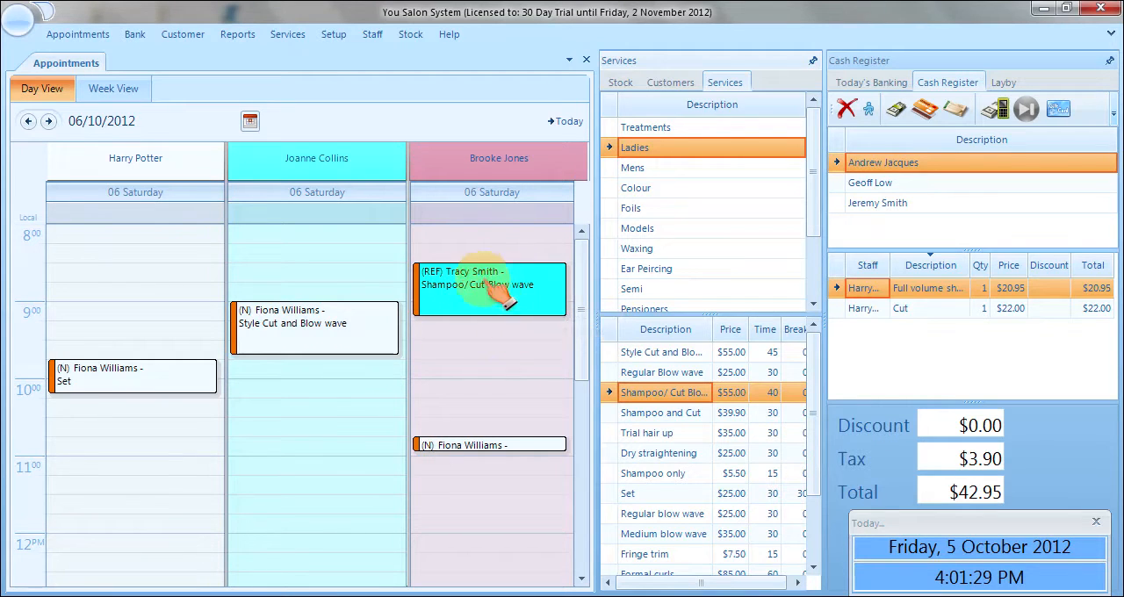
Book the next customer in the list with the second staff member at 10:30, tagged New, for Dry straightening.
{"action": "left_click", "coordinate": [670, 81]}
{"action": "left_click", "coordinate": [669, 192]}
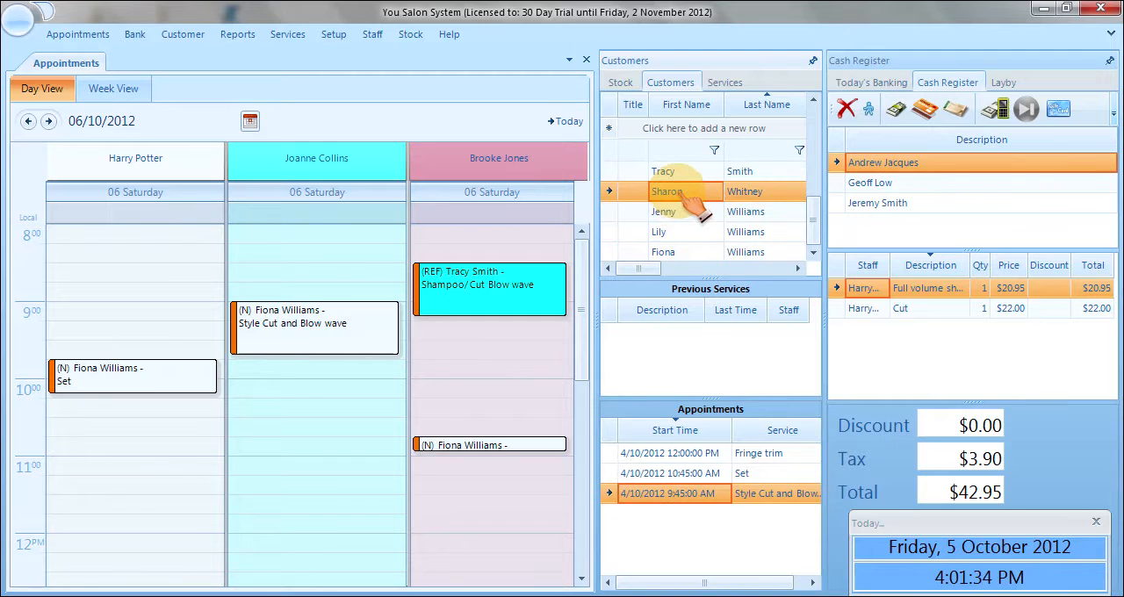
{"action": "left_click_drag", "start_coordinate": [689, 202], "coordinate": [325, 437]}
{"action": "left_click", "coordinate": [731, 308]}
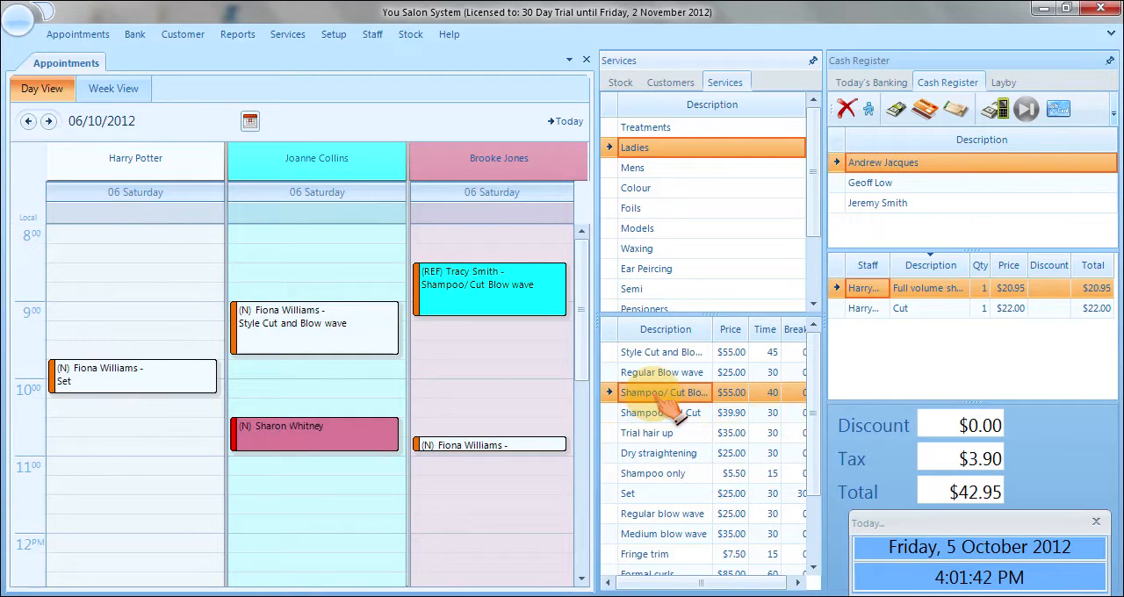
{"action": "left_click", "coordinate": [654, 453]}
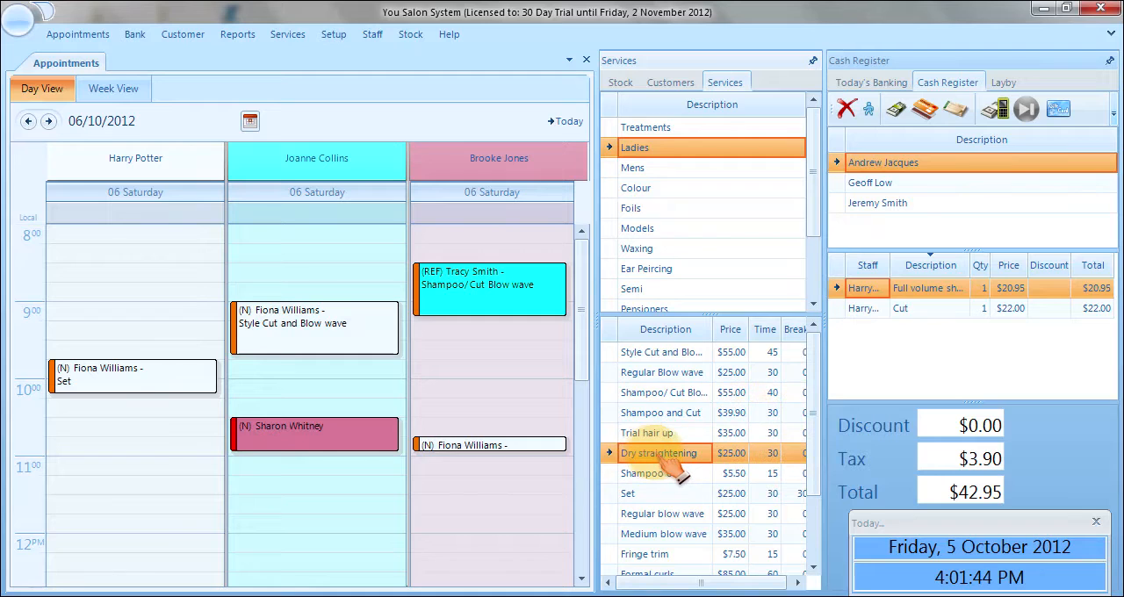
{"action": "left_click_drag", "start_coordinate": [351, 427], "coordinate": [351, 426]}
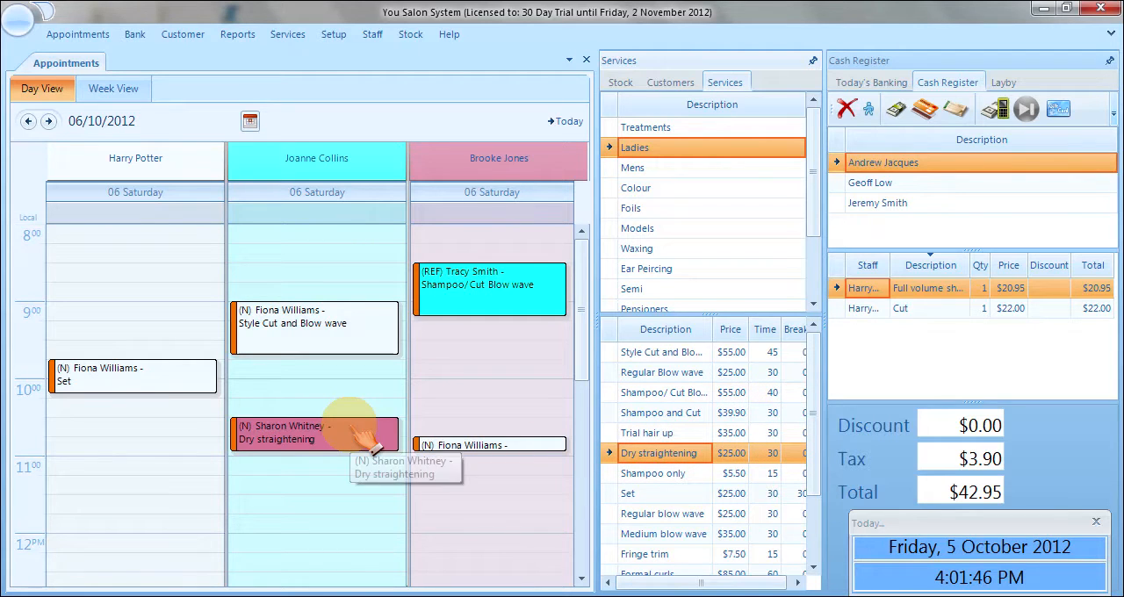
Add a Shampoo only service to the Dry straightening booking and move it to the first staff member at 11:15.
{"action": "left_click", "coordinate": [644, 476]}
{"action": "left_click_drag", "start_coordinate": [646, 479], "coordinate": [376, 439]}
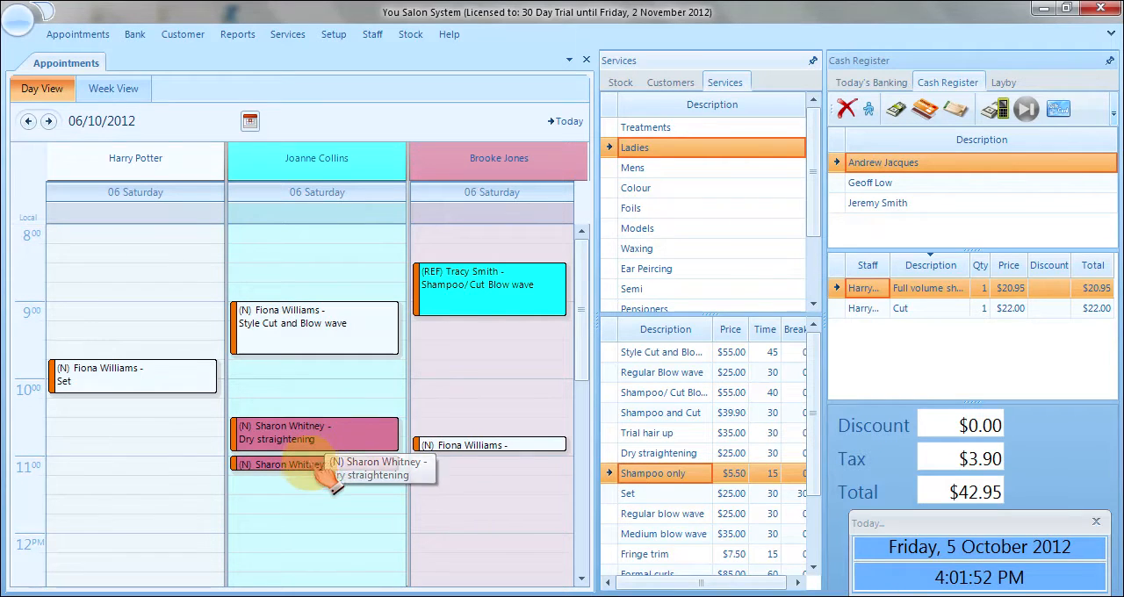
{"action": "left_click_drag", "start_coordinate": [319, 476], "coordinate": [224, 488]}
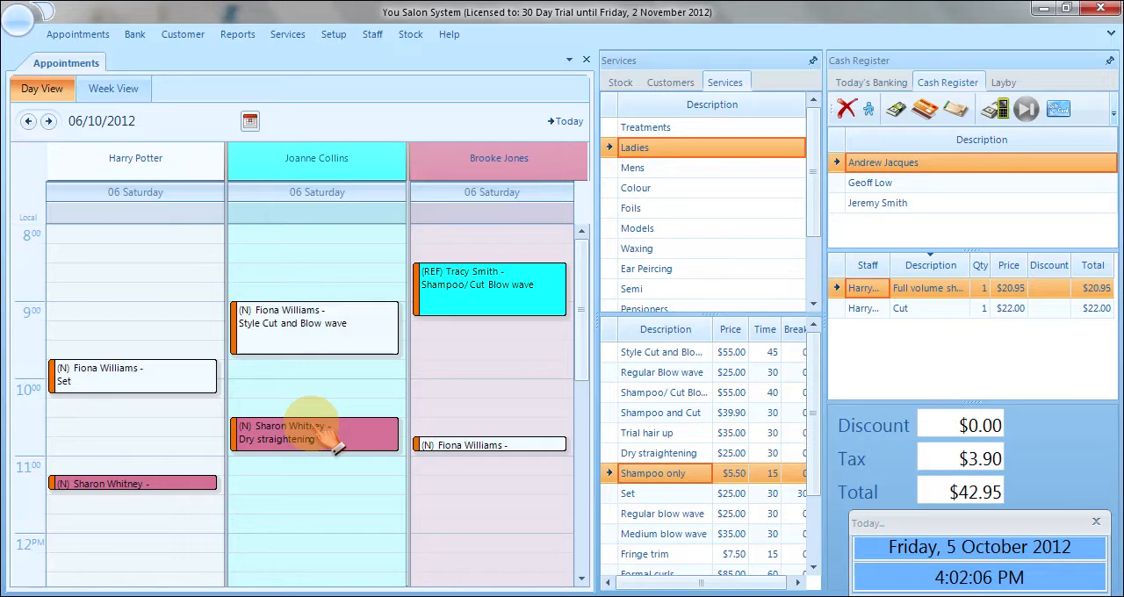
Find a customer with a previous Cut service and rebook that service with the third staff member at 9:45, tagged Salon Client.
{"action": "left_click", "coordinate": [671, 82]}
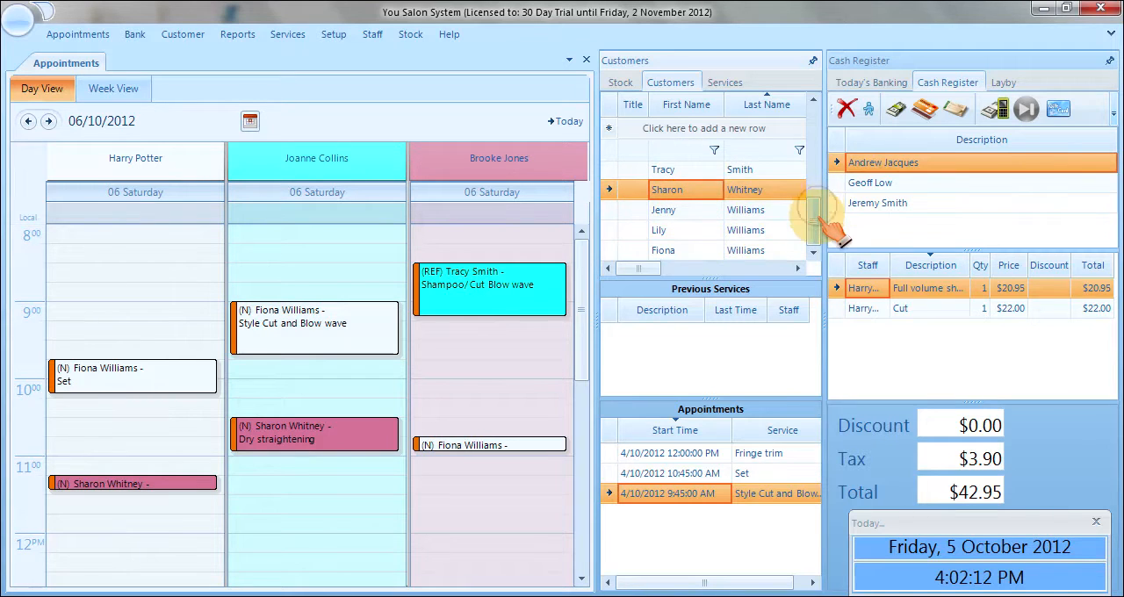
{"action": "left_click_drag", "start_coordinate": [816, 208], "coordinate": [818, 176]}
{"action": "left_click", "coordinate": [706, 202]}
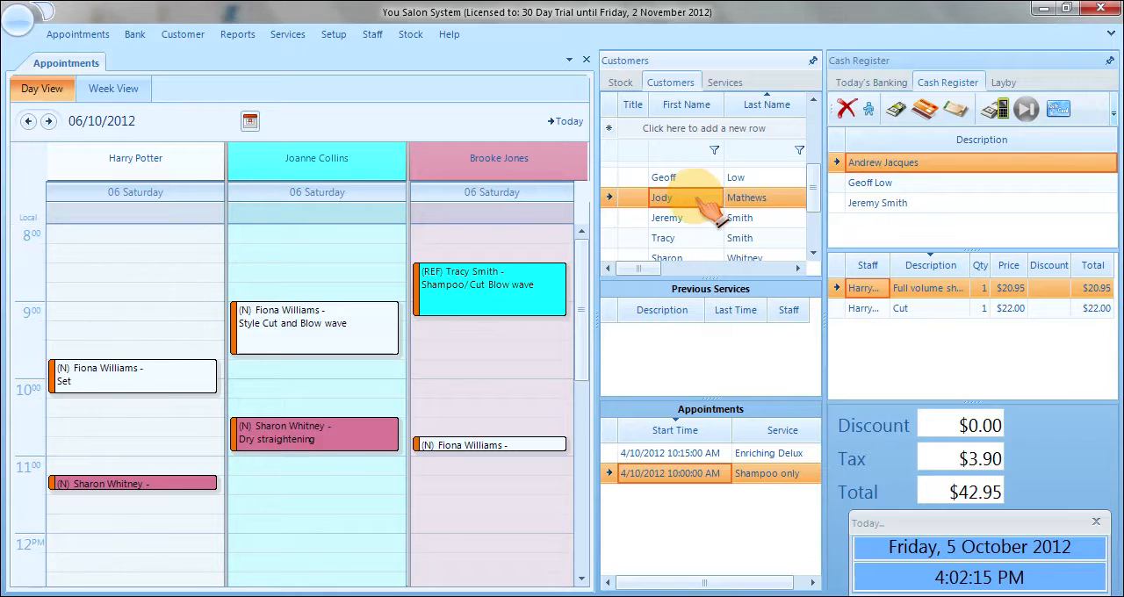
{"action": "left_click", "coordinate": [690, 179]}
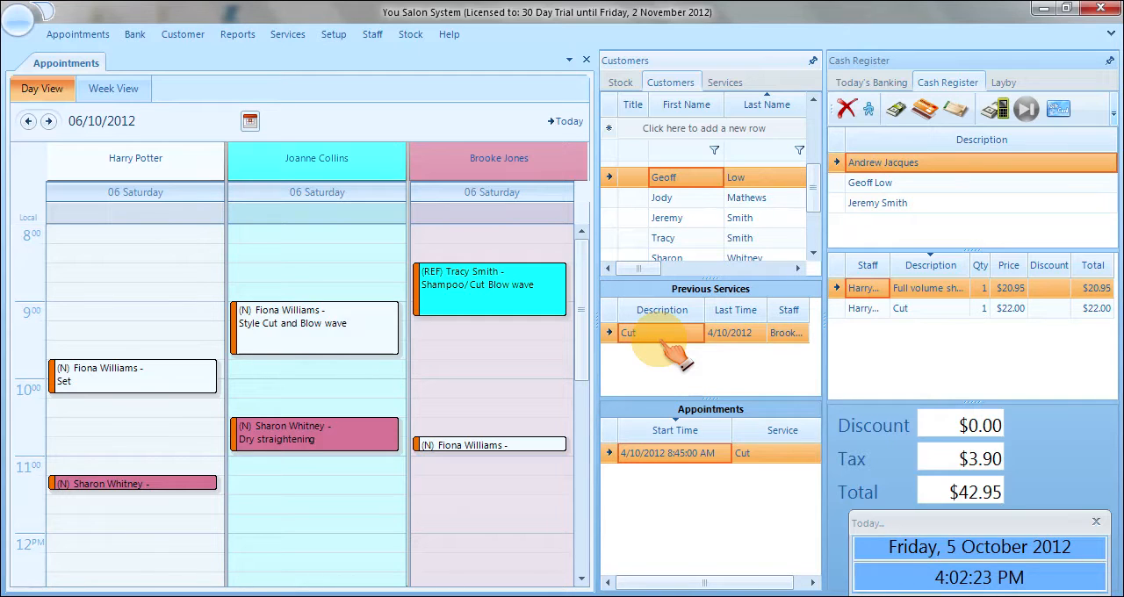
{"action": "left_click_drag", "start_coordinate": [661, 341], "coordinate": [531, 367]}
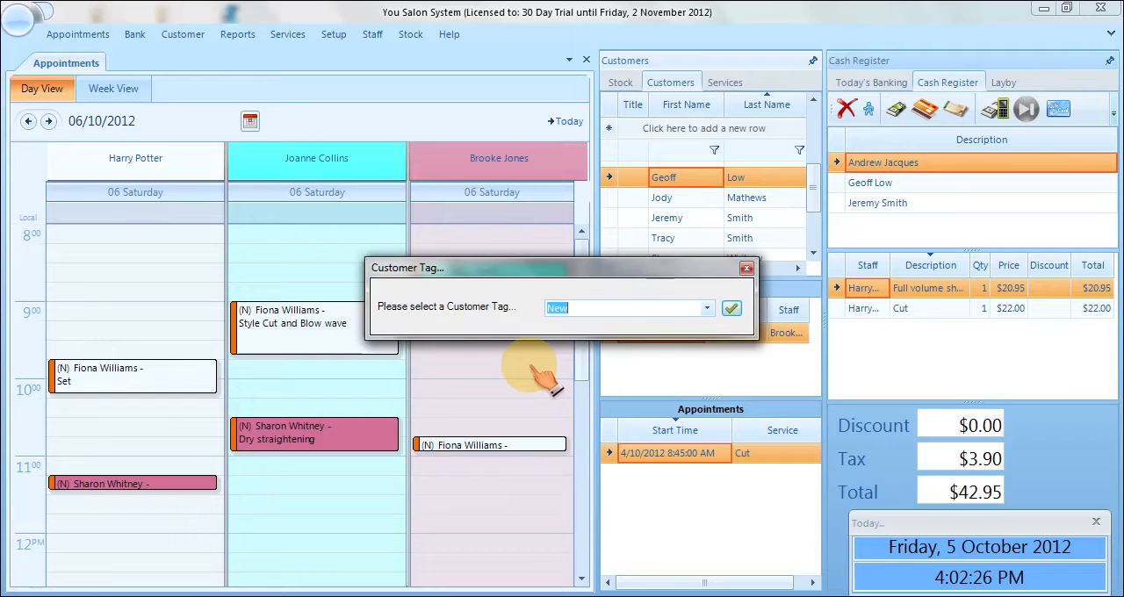
{"action": "left_click", "coordinate": [706, 308]}
{"action": "left_click", "coordinate": [615, 357]}
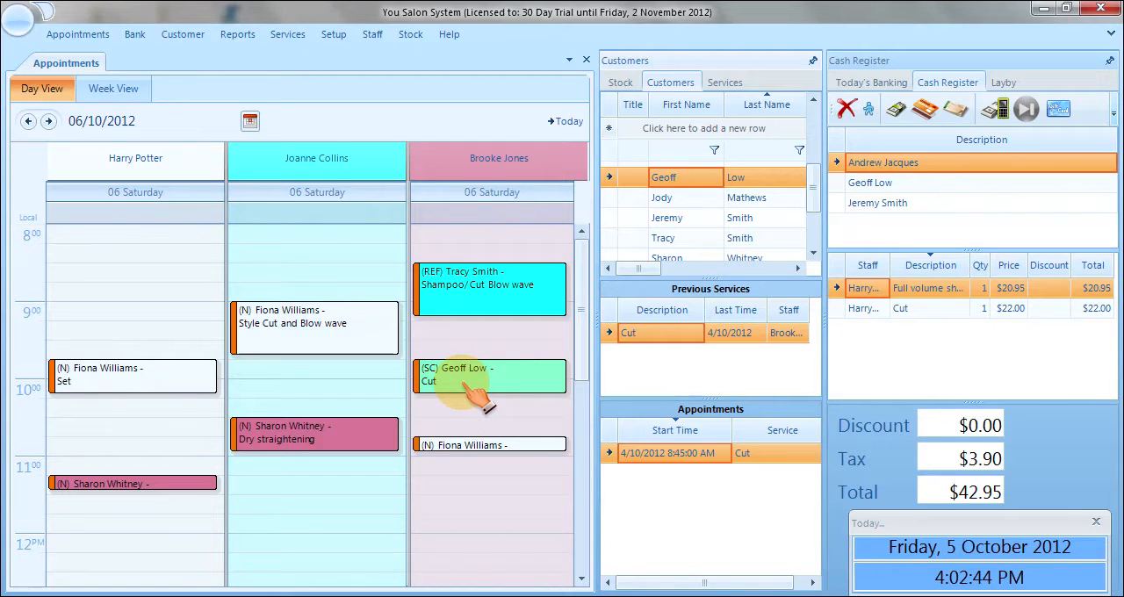
Delete the 9:45 Cut appointment, and bring it back by showing deleted appointments.
{"action": "right_click", "coordinate": [477, 396]}
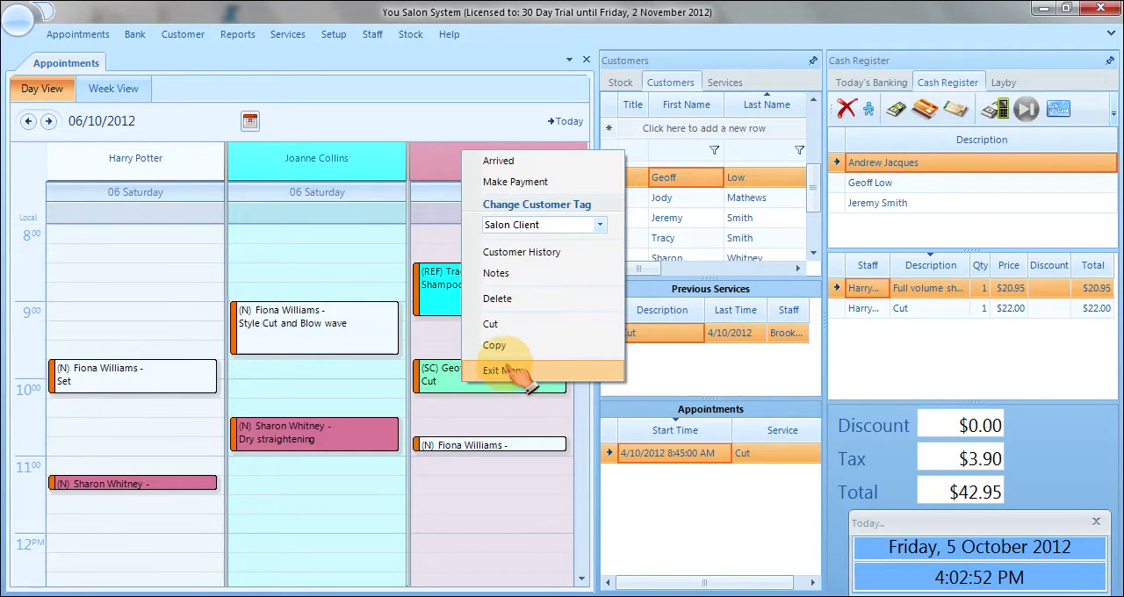
{"action": "left_click", "coordinate": [516, 303]}
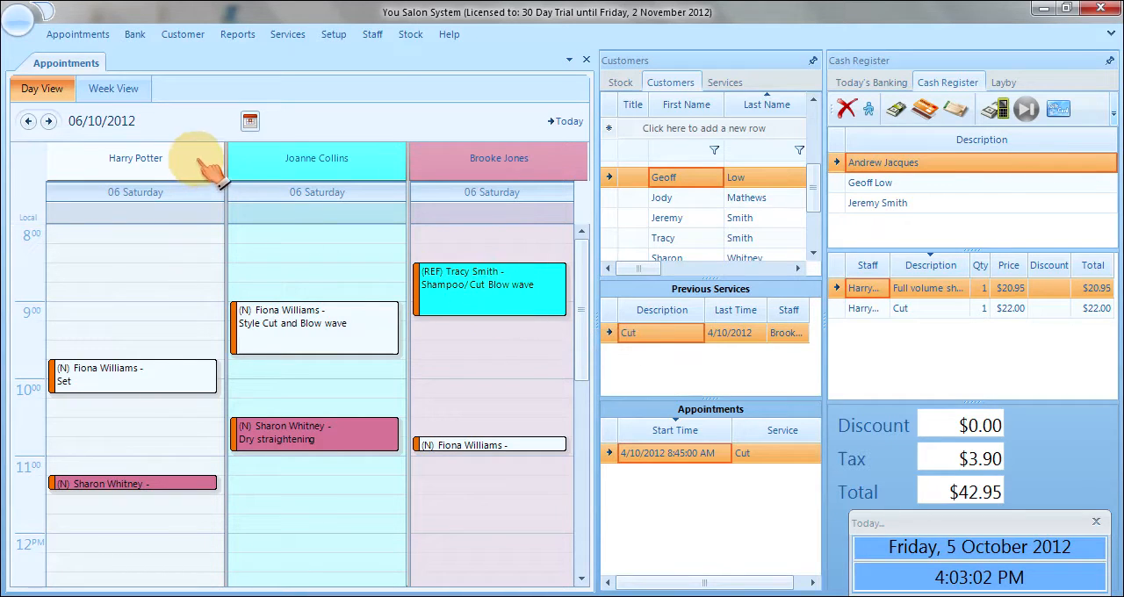
{"action": "left_click", "coordinate": [78, 34]}
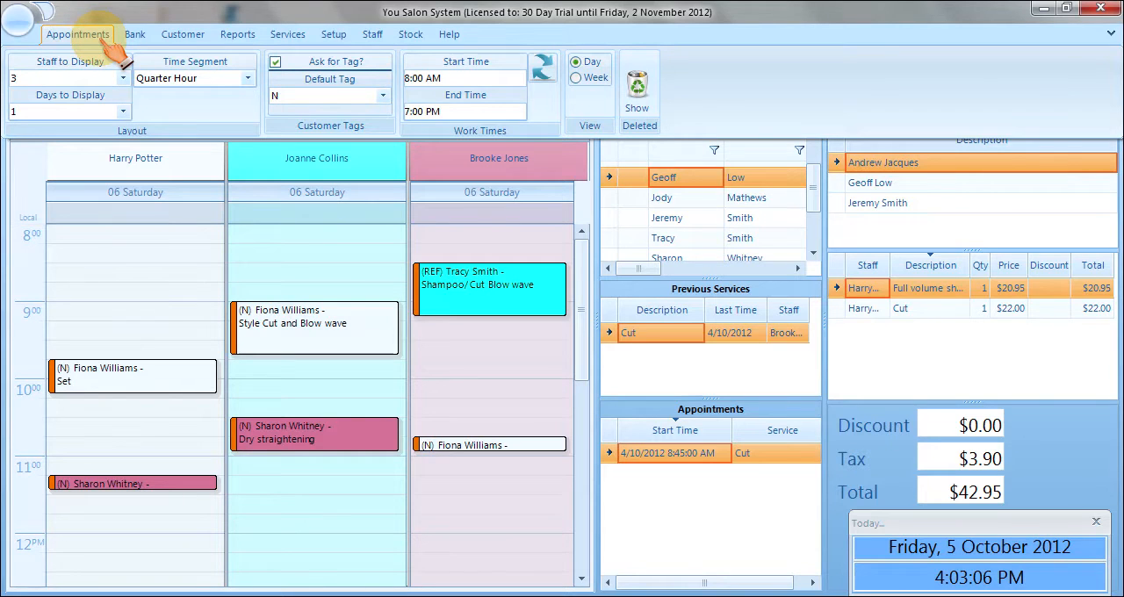
{"action": "left_click", "coordinate": [649, 87]}
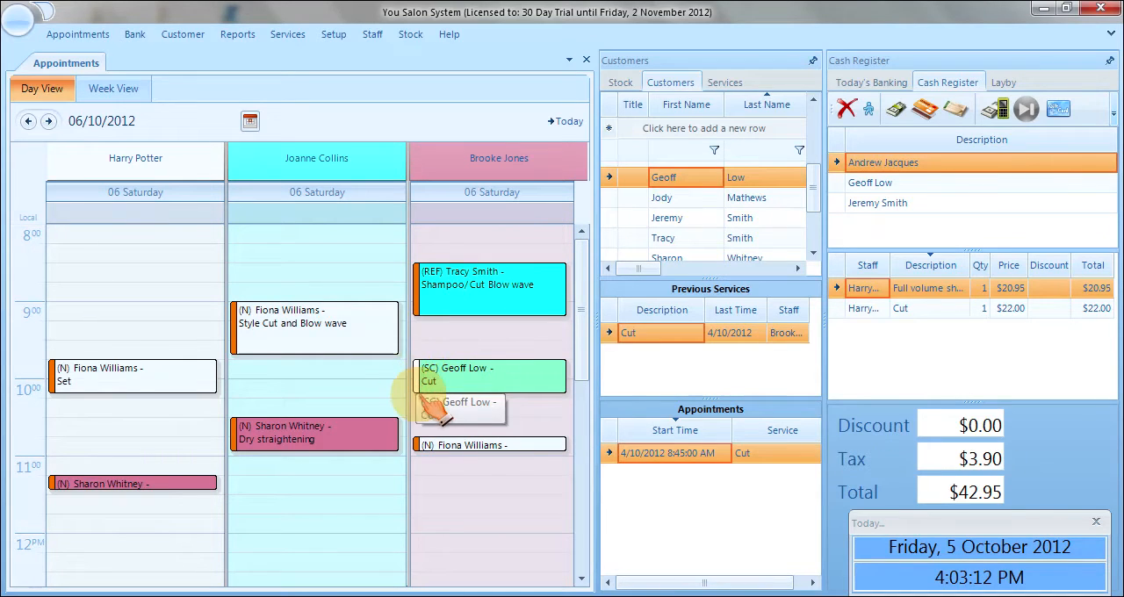
Hide deleted appointments from the schedule, including the 9:45 Cut appointment.
{"action": "left_click_drag", "start_coordinate": [432, 384], "coordinate": [492, 391]}
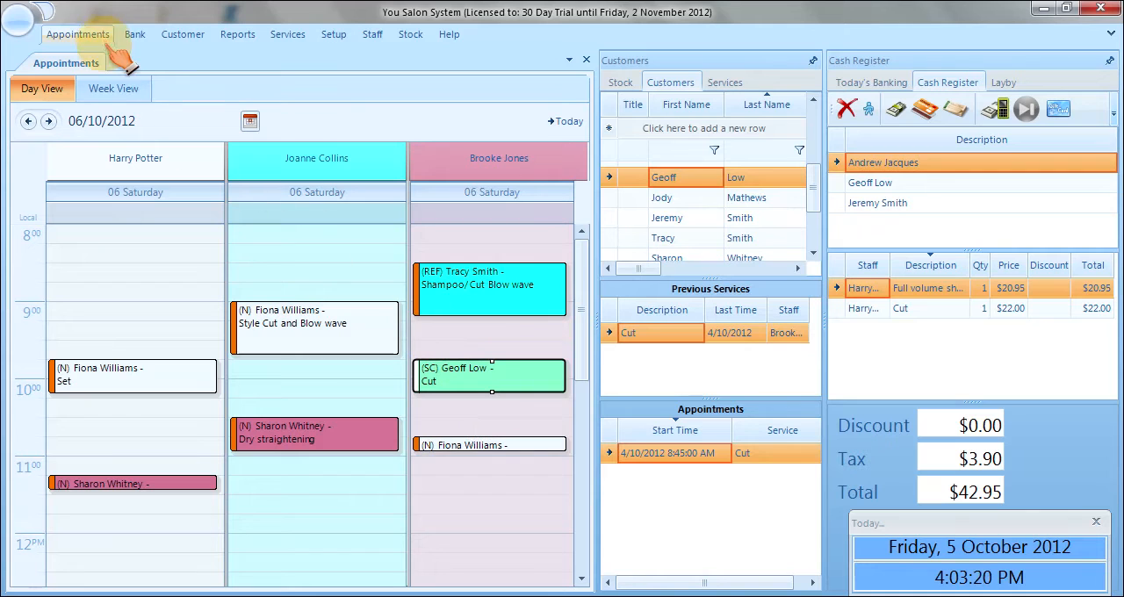
{"action": "left_click", "coordinate": [76, 34]}
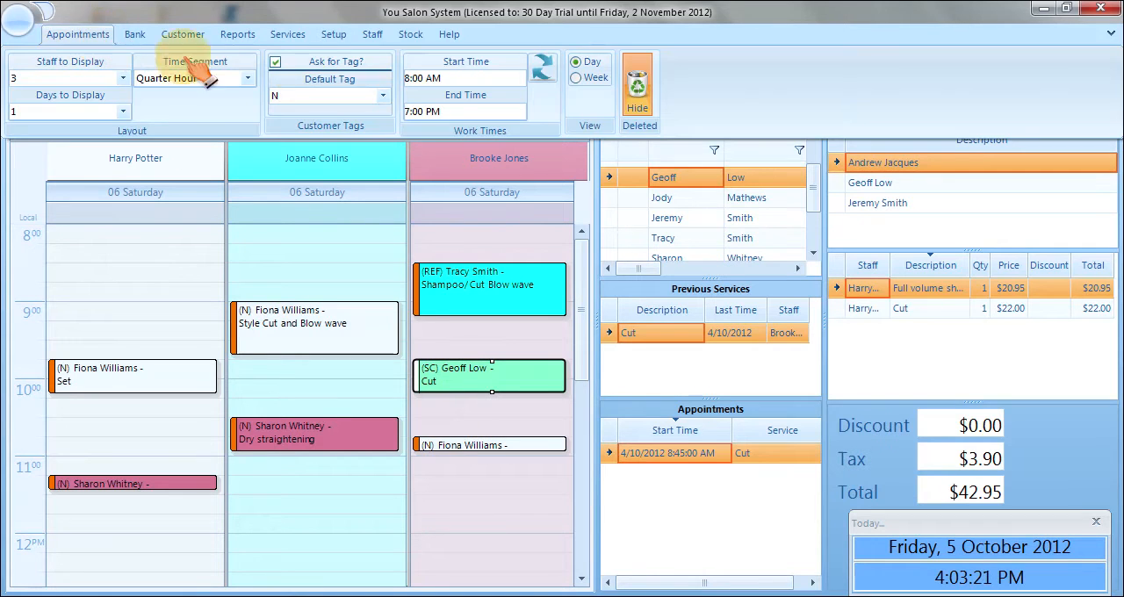
{"action": "left_click", "coordinate": [660, 107]}
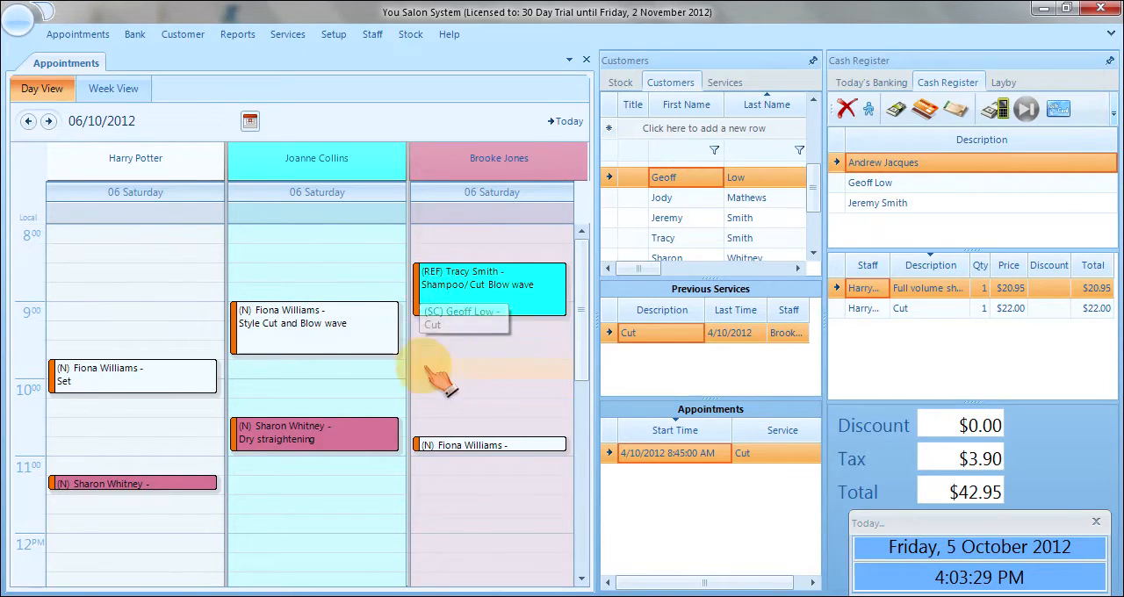
Mark the customer of the 9:00 Style Cut and Blow wave as arrived, and send their services to the cash register for payment.
{"action": "right_click", "coordinate": [323, 343]}
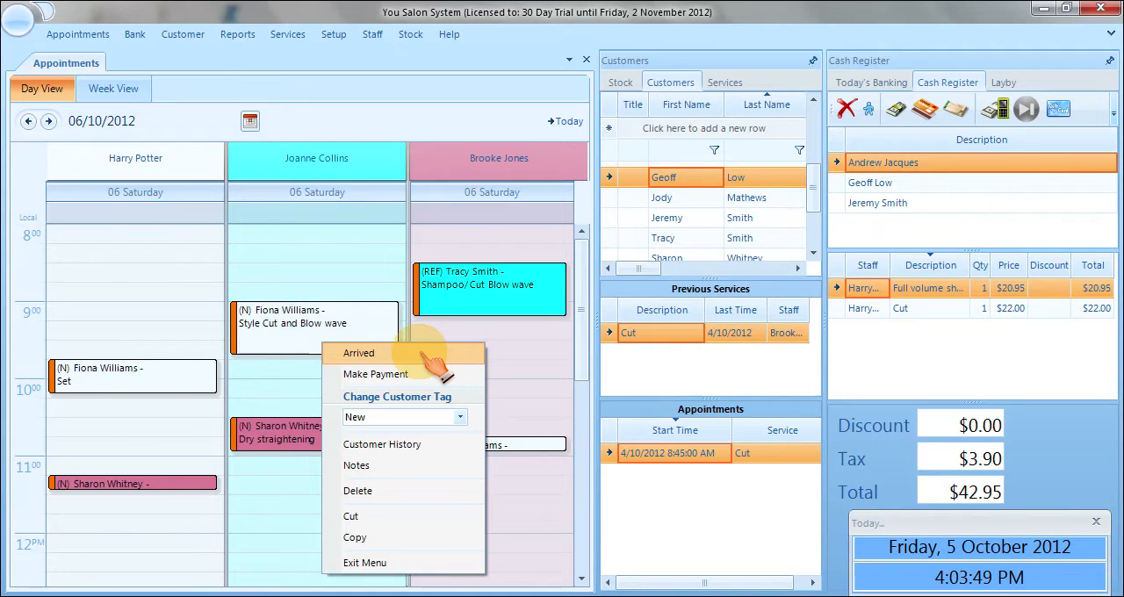
{"action": "left_click", "coordinate": [376, 355]}
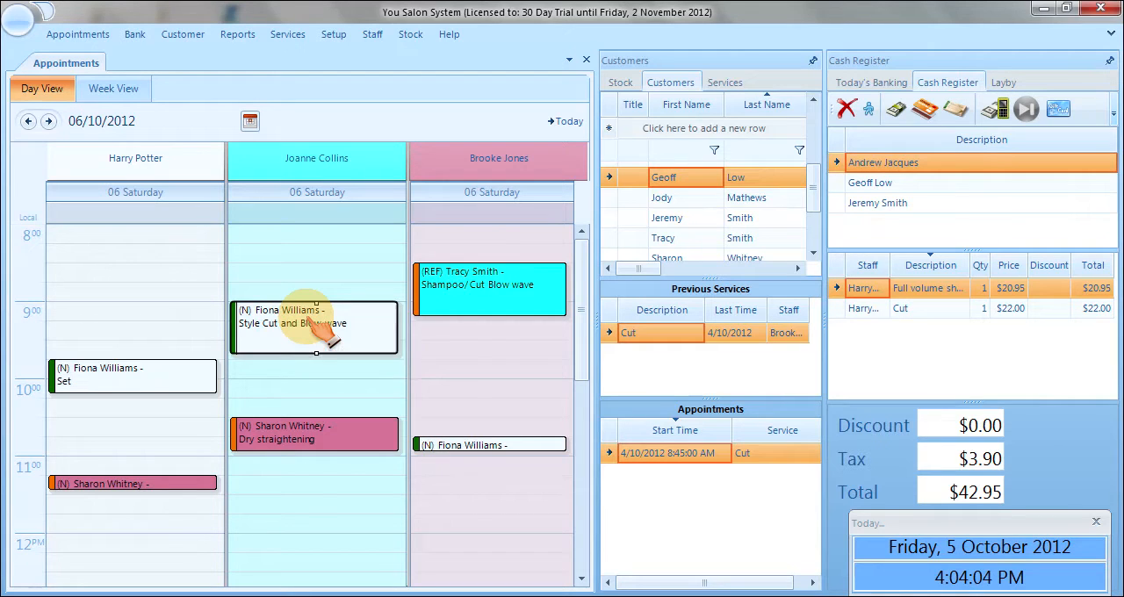
{"action": "right_click", "coordinate": [308, 321]}
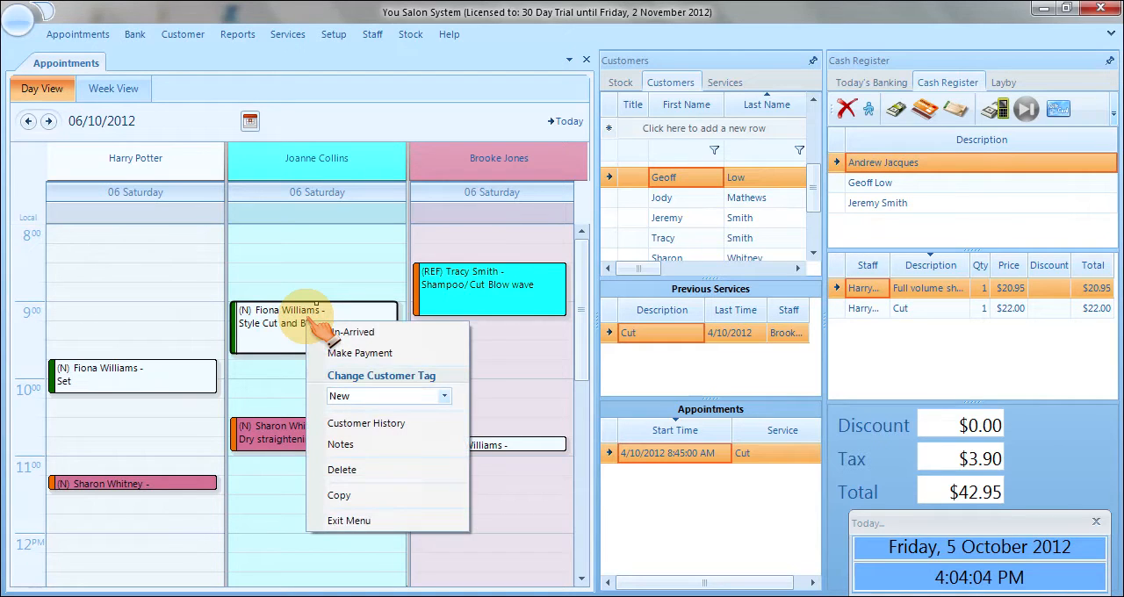
{"action": "left_click", "coordinate": [384, 355]}
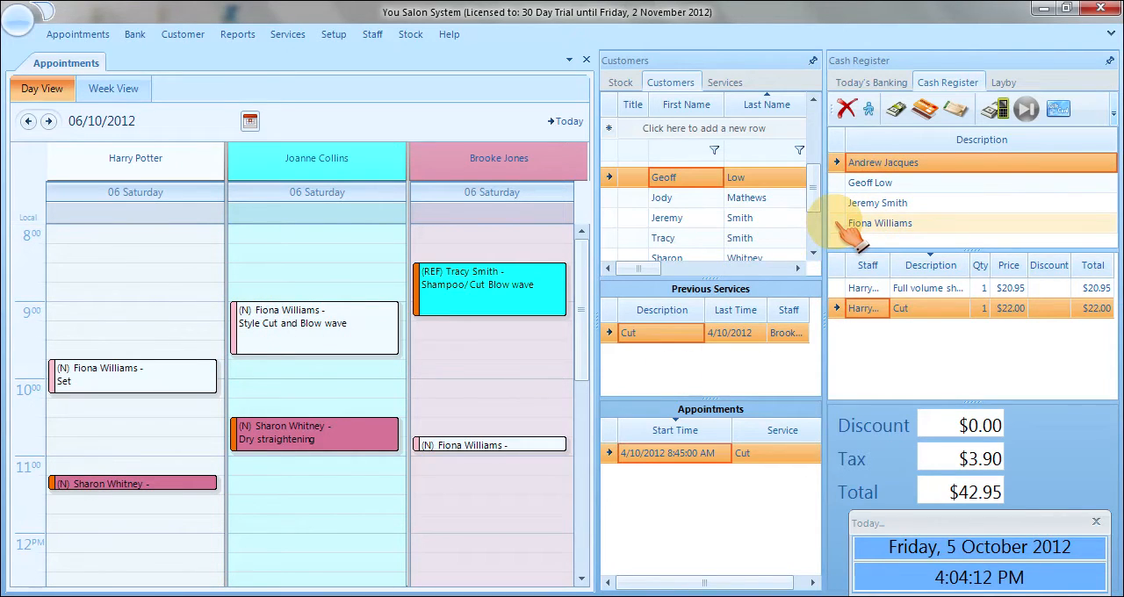
{"action": "left_click", "coordinate": [842, 225]}
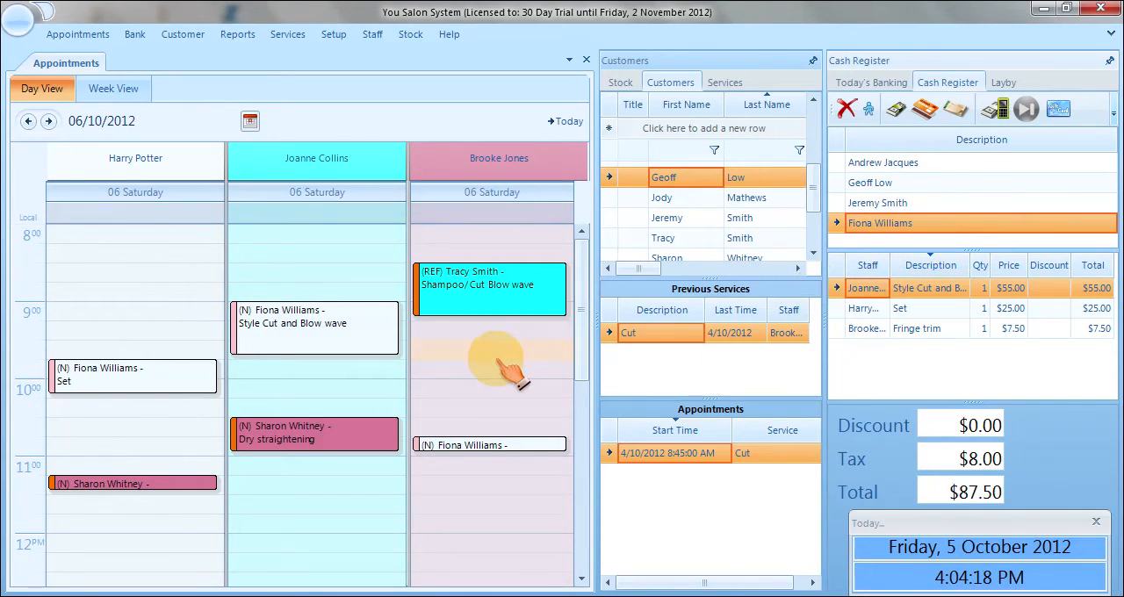
{"action": "left_click", "coordinate": [332, 345]}
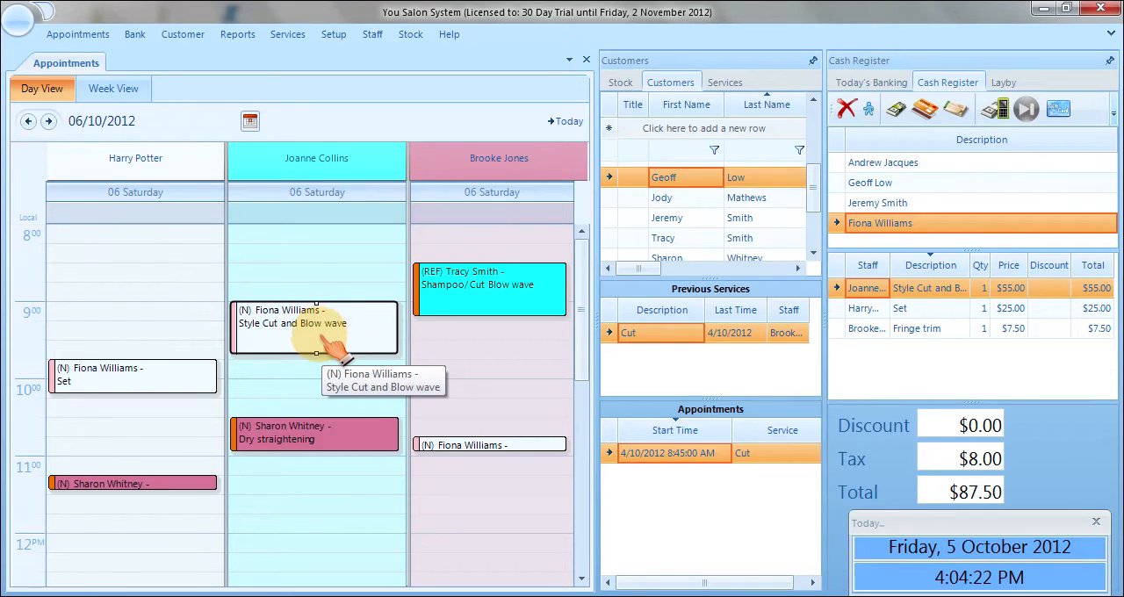
{"action": "left_click_drag", "start_coordinate": [318, 310], "coordinate": [318, 356]}
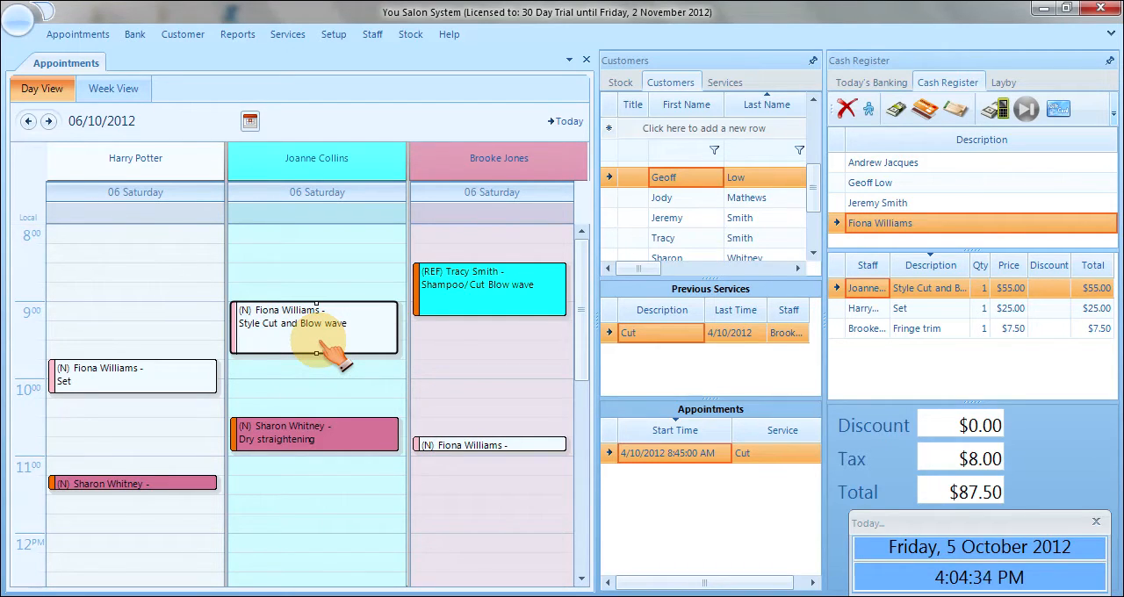
Look up the customer history for the 10:30 Dry straightening appointment, and return to the appointment schedule.
{"action": "left_click", "coordinate": [365, 443]}
{"action": "right_click", "coordinate": [366, 445]}
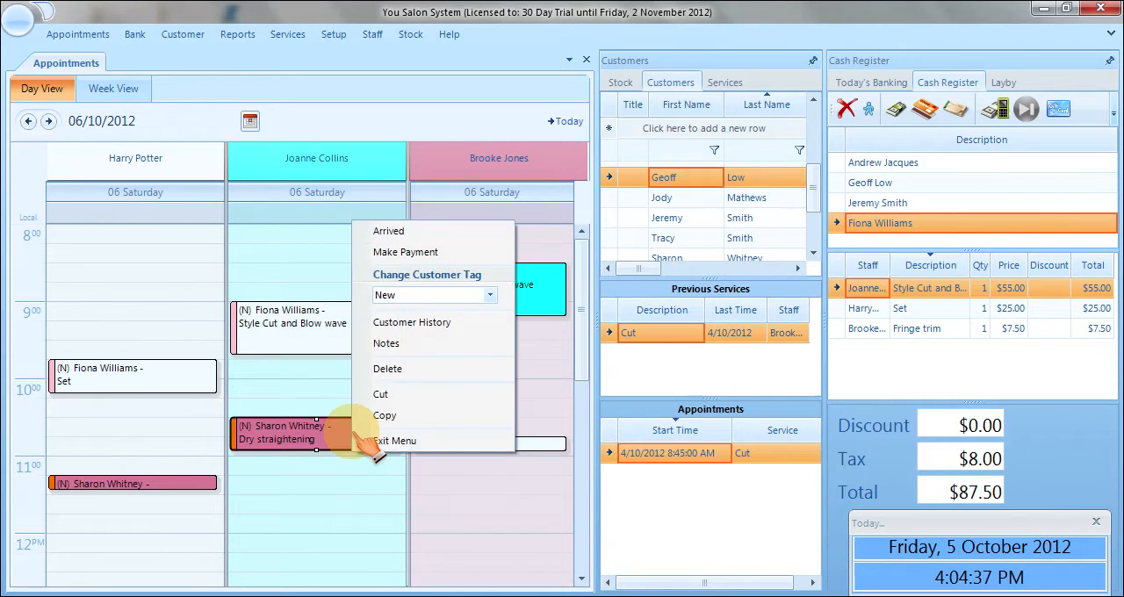
{"action": "left_click", "coordinate": [421, 327]}
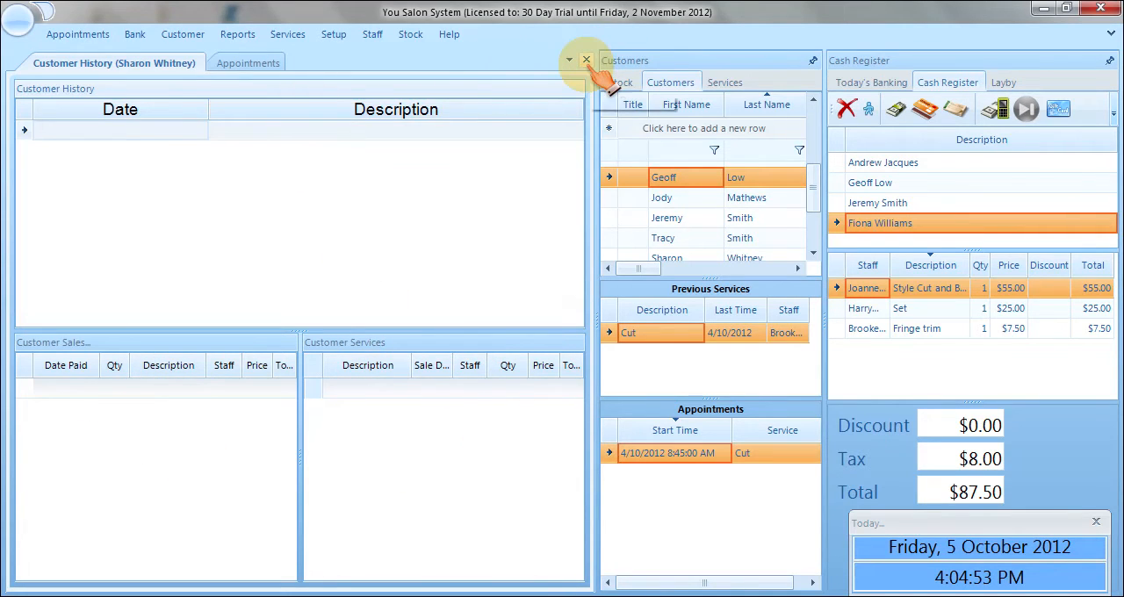
{"action": "left_click", "coordinate": [254, 64]}
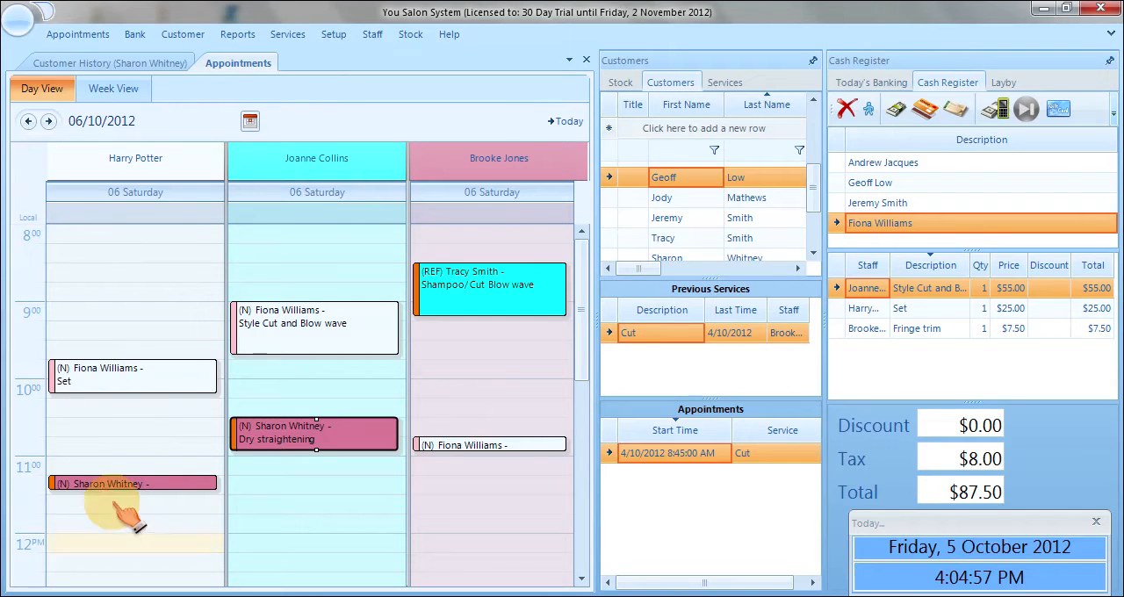
{"action": "left_click", "coordinate": [529, 330]}
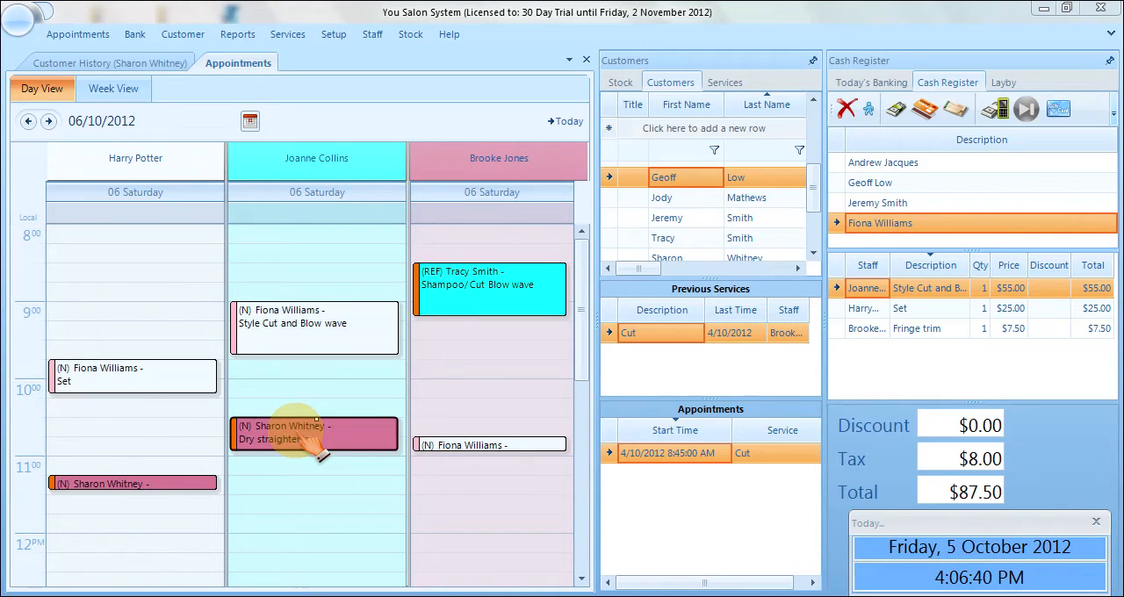
Move the 10:30 Dry straightening booking to 07/10/2012 at 9:00 with the second staff member, using Cut and Paste.
{"action": "right_click", "coordinate": [309, 442]}
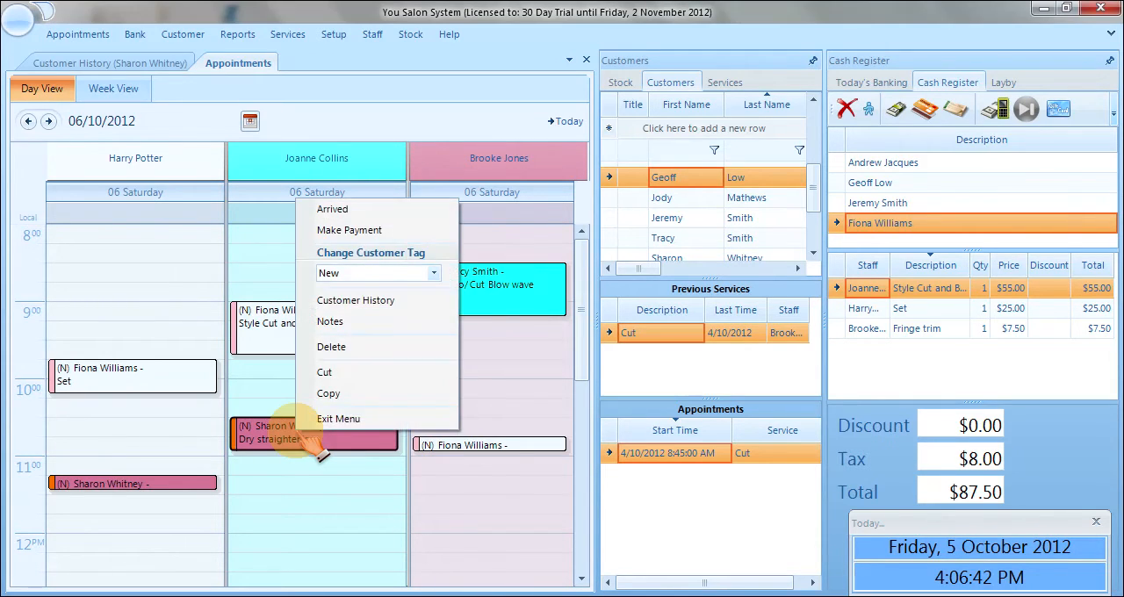
{"action": "left_click", "coordinate": [339, 375]}
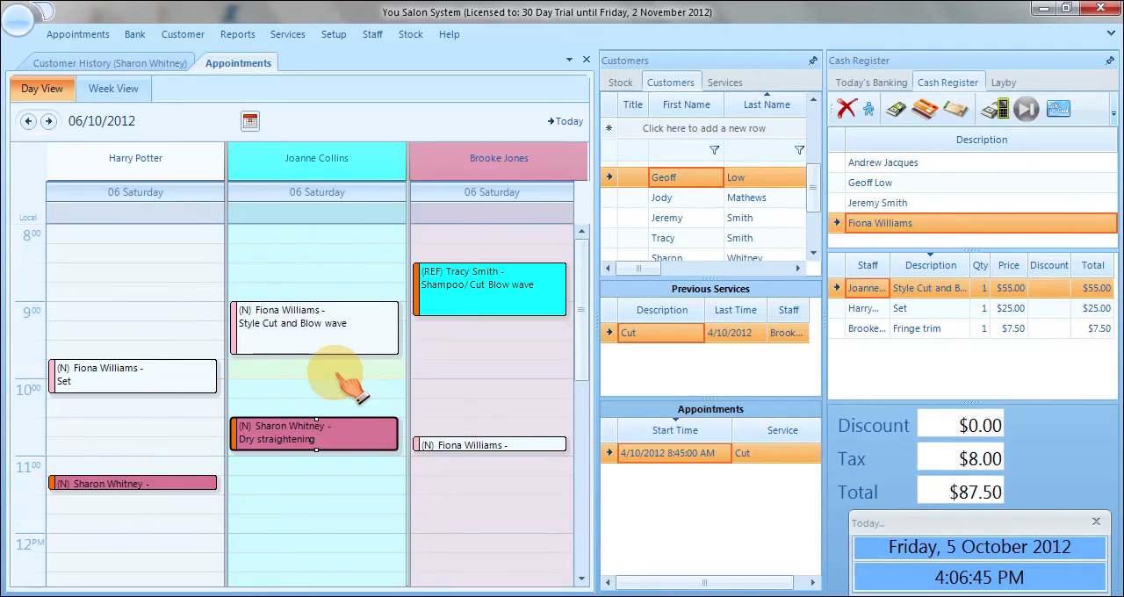
{"action": "left_click", "coordinate": [49, 121]}
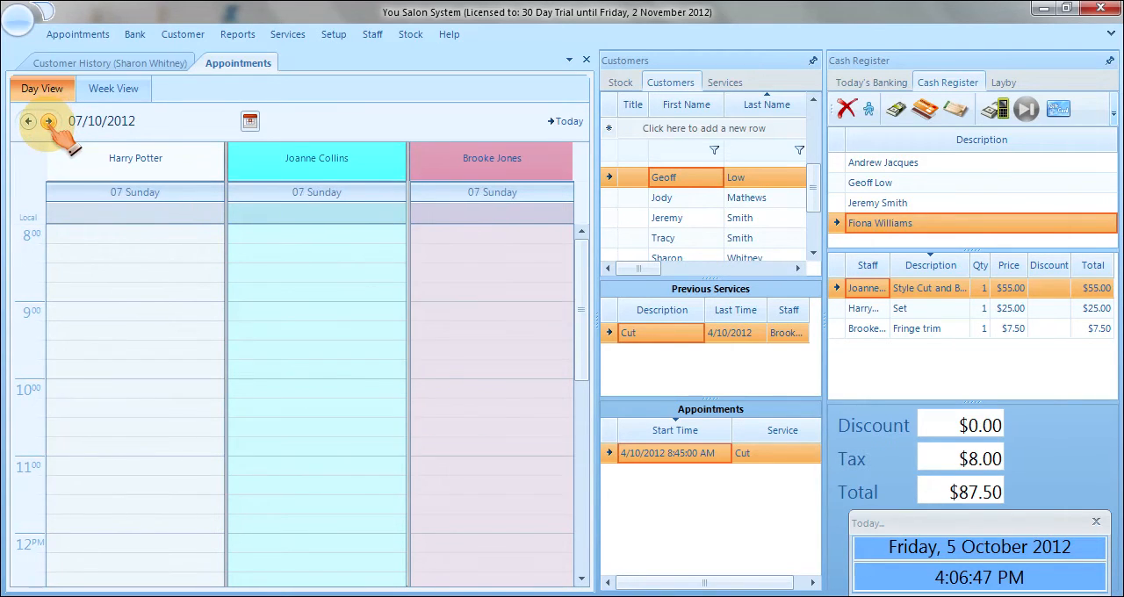
{"action": "left_click", "coordinate": [292, 312]}
{"action": "right_click", "coordinate": [290, 312]}
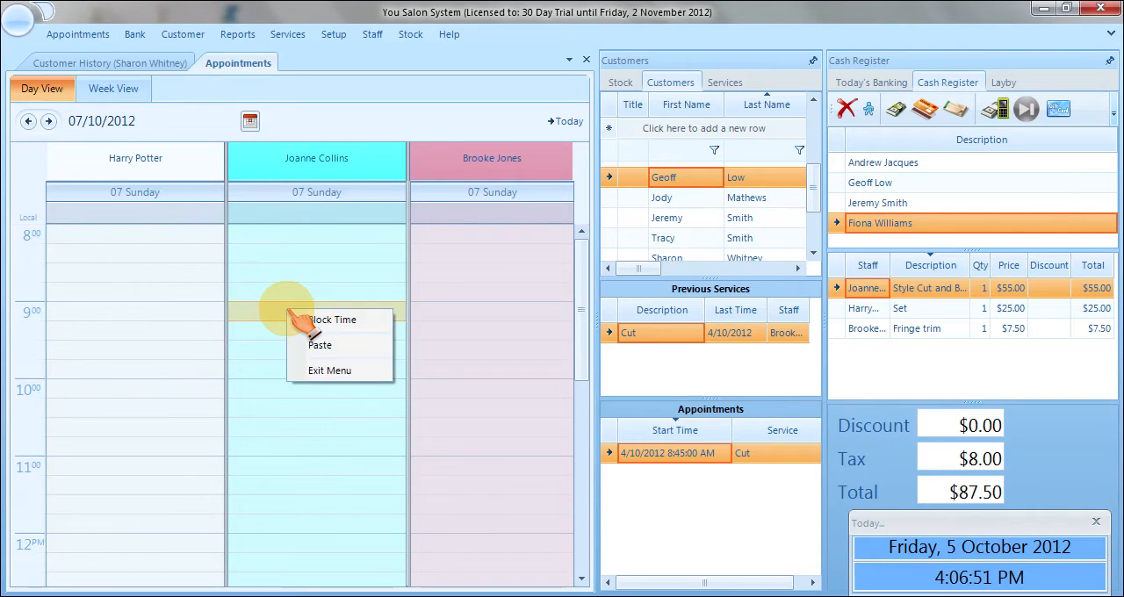
{"action": "left_click", "coordinate": [339, 347]}
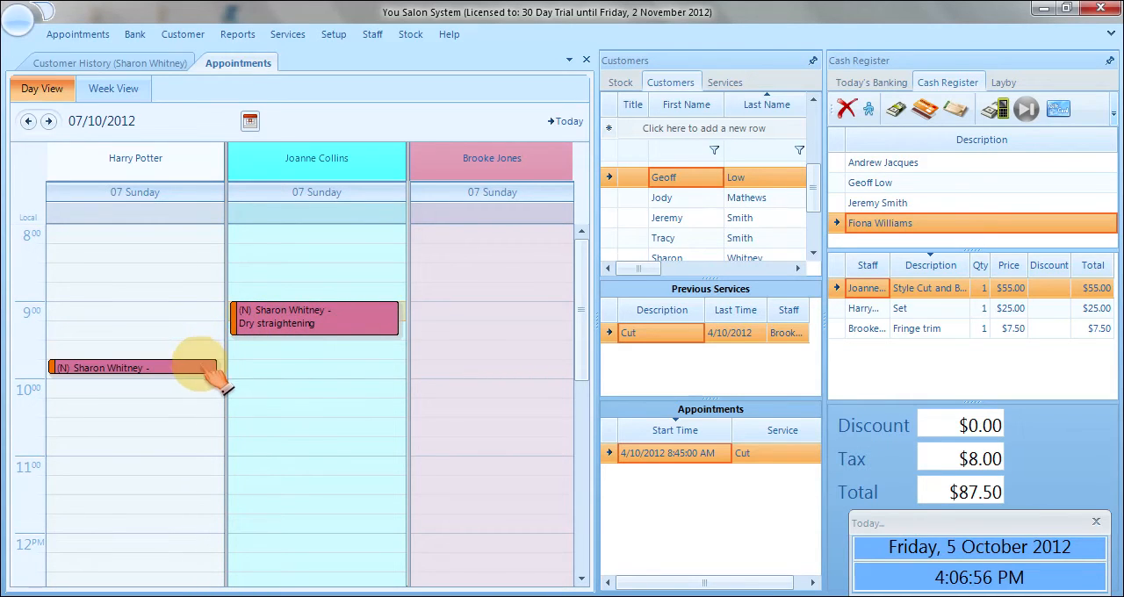
Copy the Dry straightening booking to 12/10/2012 at 10:00 with the second staff member, and move its 10:45 service to the third staff member.
{"action": "right_click", "coordinate": [303, 315]}
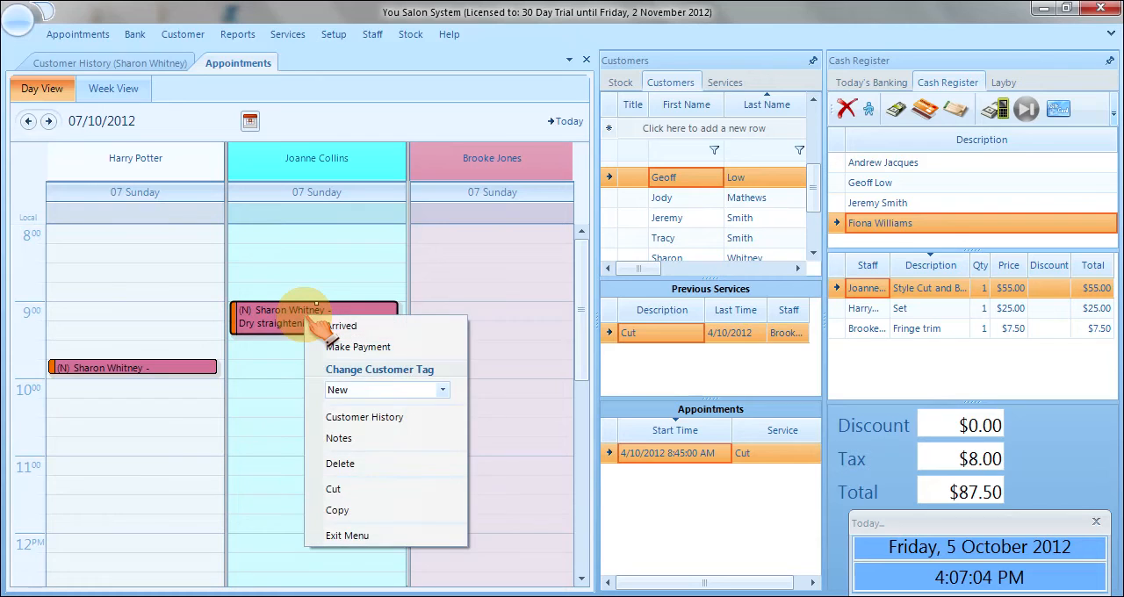
{"action": "left_click", "coordinate": [342, 511]}
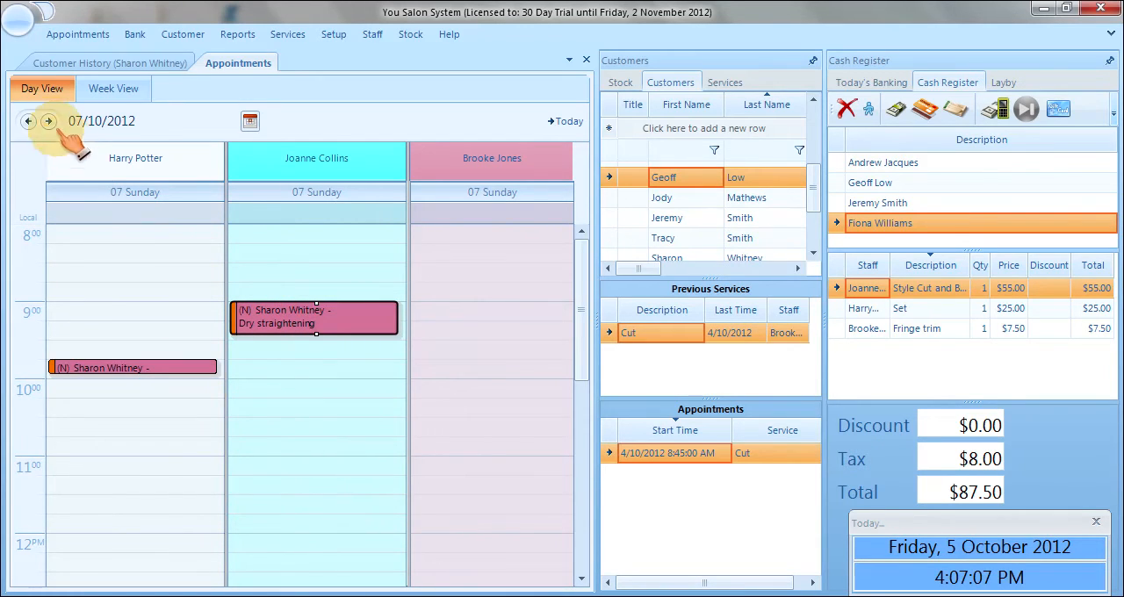
{"action": "left_click", "coordinate": [255, 121]}
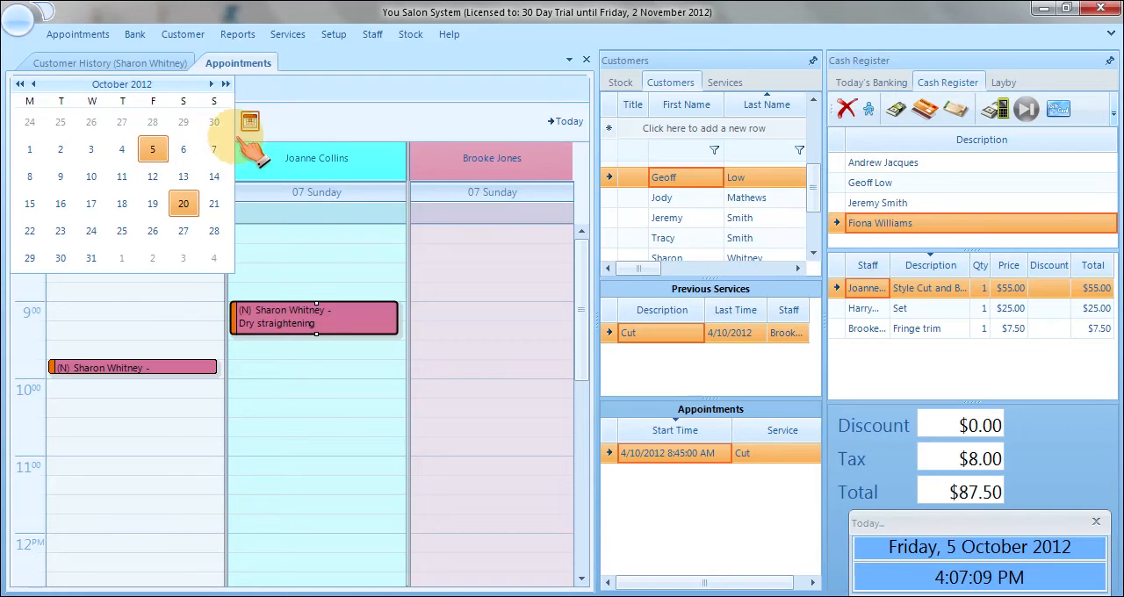
{"action": "left_click", "coordinate": [155, 179]}
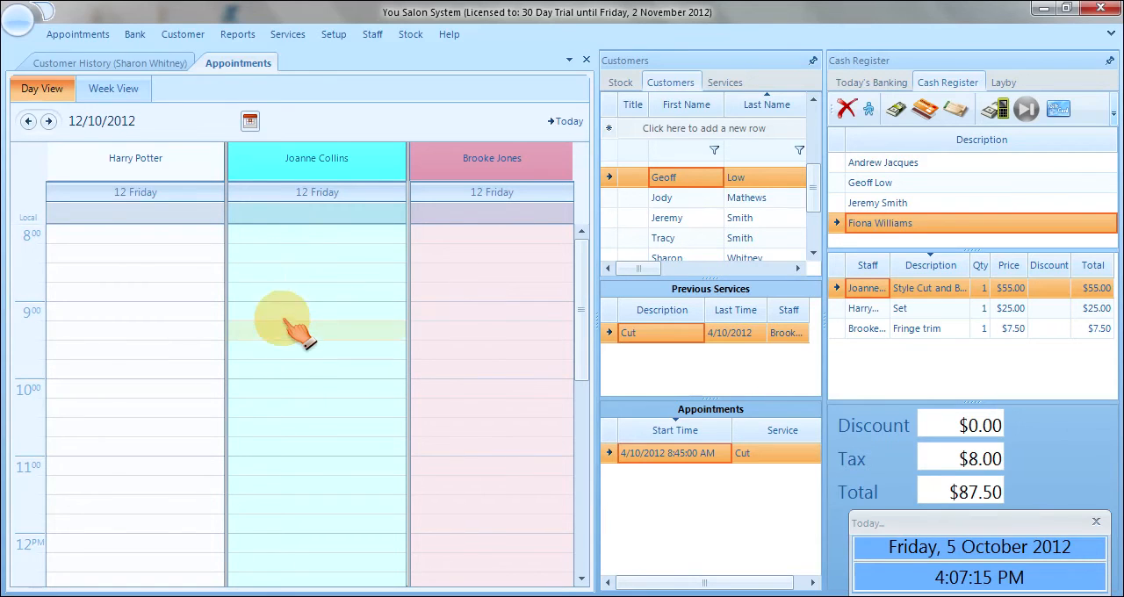
{"action": "right_click", "coordinate": [298, 391]}
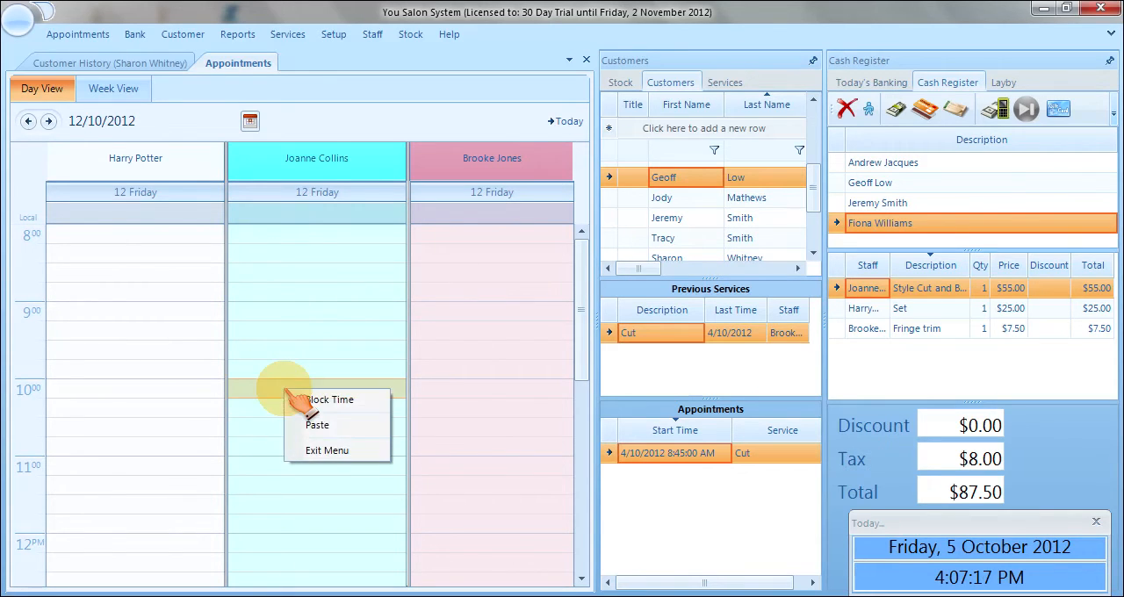
{"action": "left_click", "coordinate": [321, 423]}
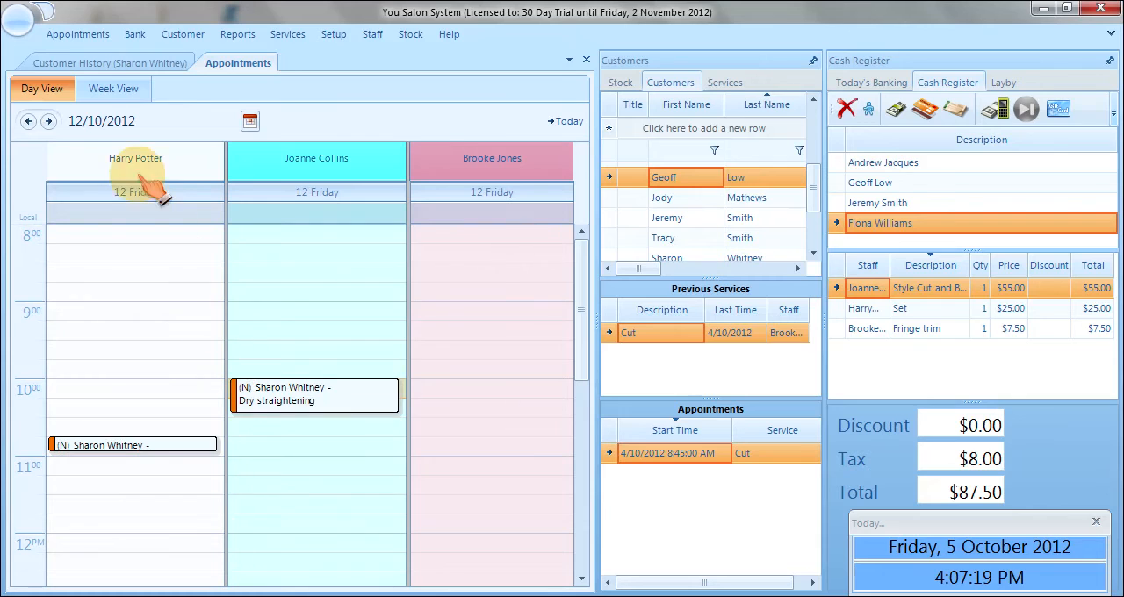
{"action": "left_click_drag", "start_coordinate": [99, 445], "coordinate": [488, 458]}
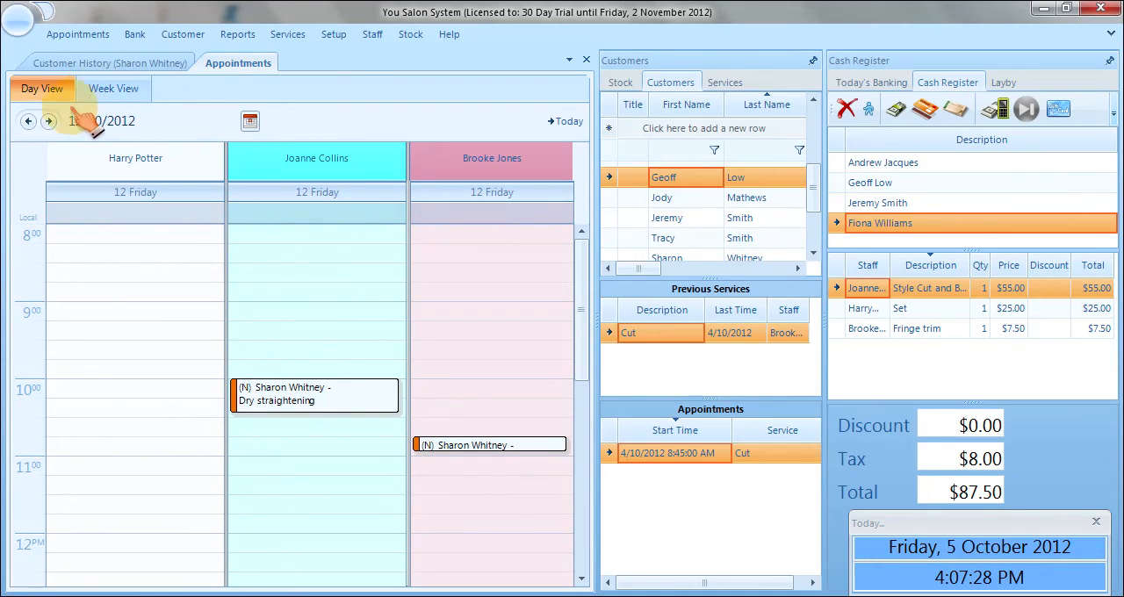
Return the schedule to 06/10/2012 and turn off the Ask for Tag option.
{"action": "left_click", "coordinate": [250, 121]}
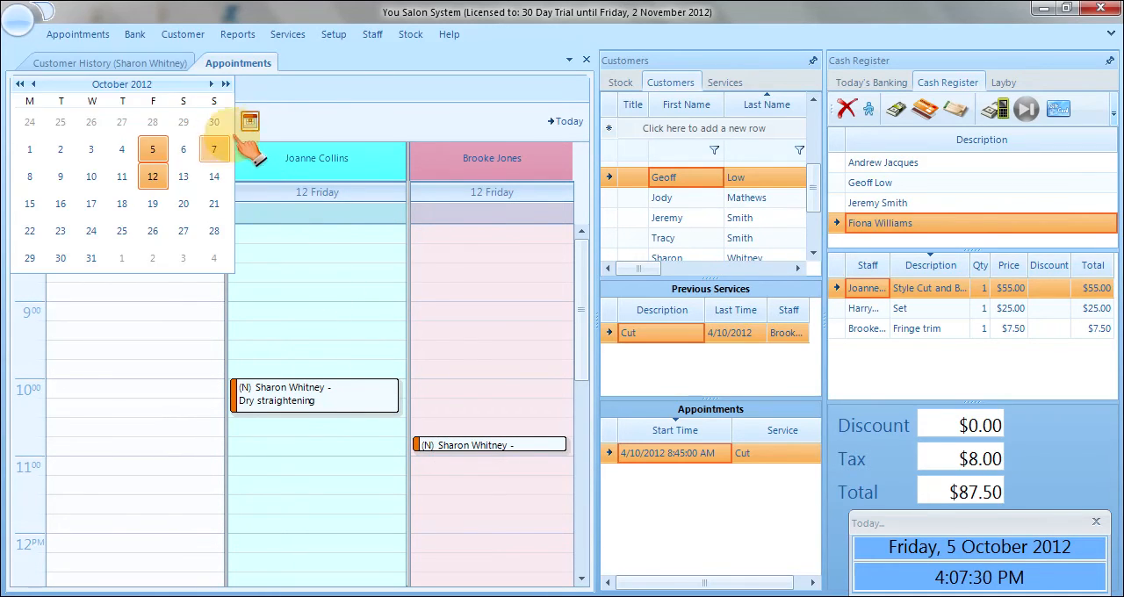
{"action": "left_click", "coordinate": [184, 149]}
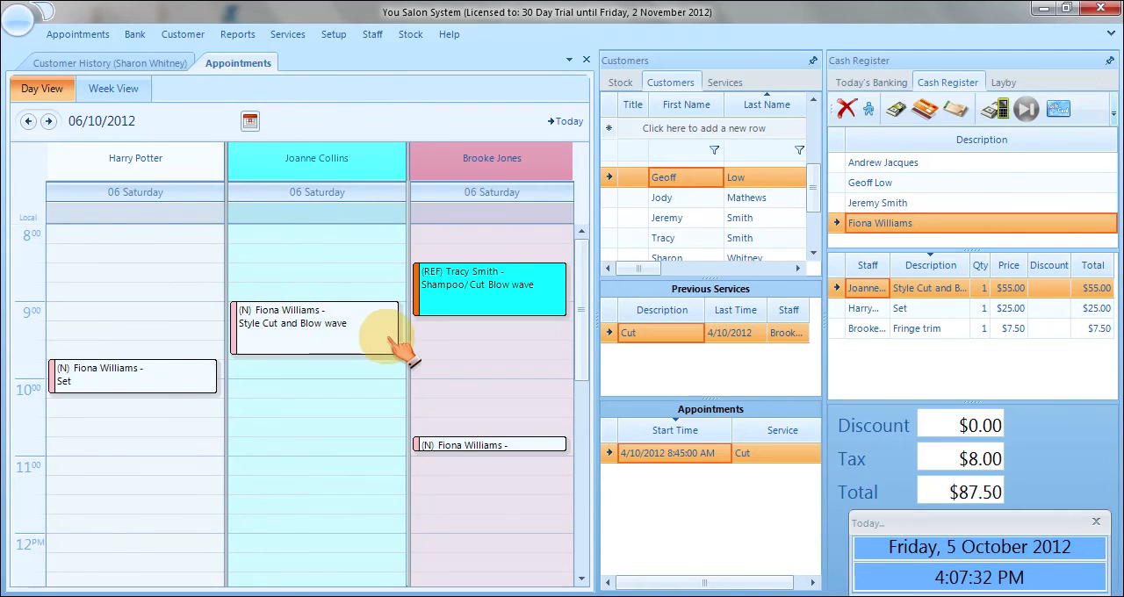
{"action": "left_click", "coordinate": [49, 121]}
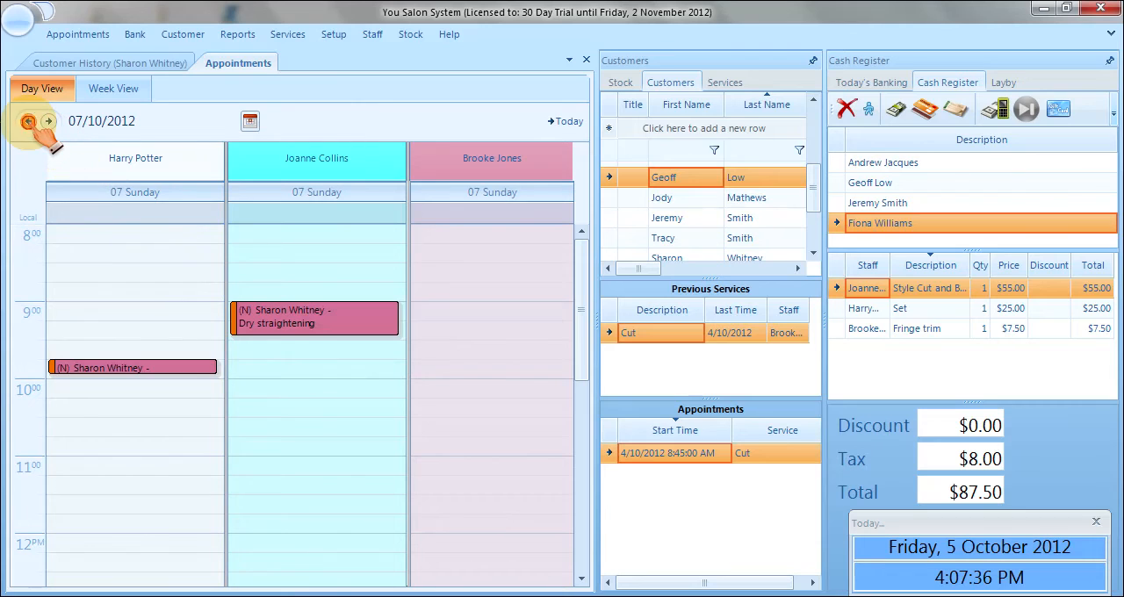
{"action": "left_click", "coordinate": [28, 121]}
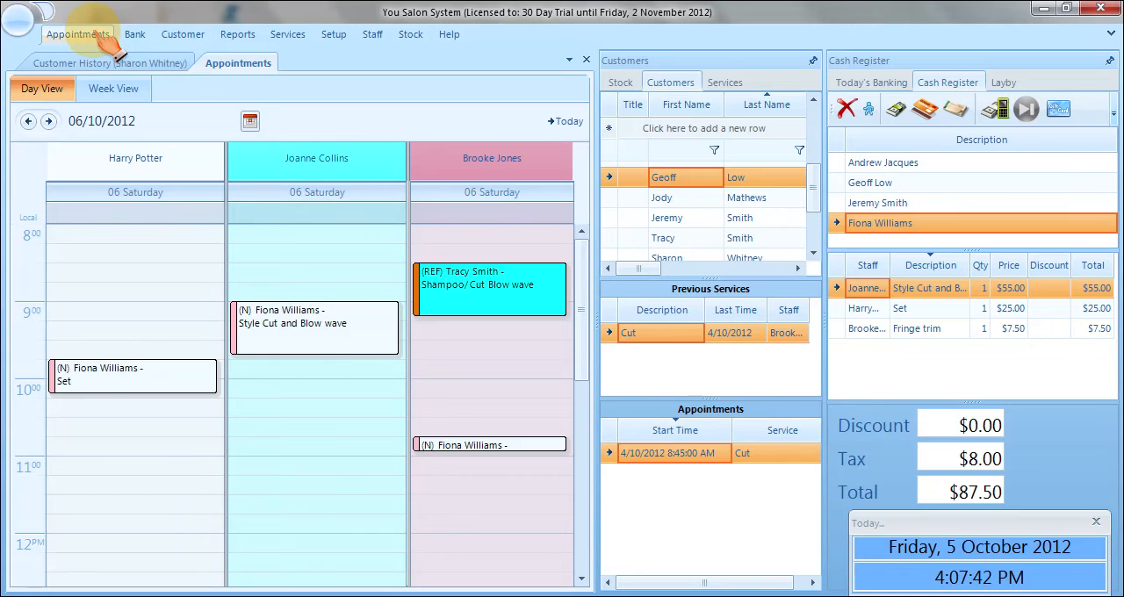
{"action": "left_click", "coordinate": [77, 34]}
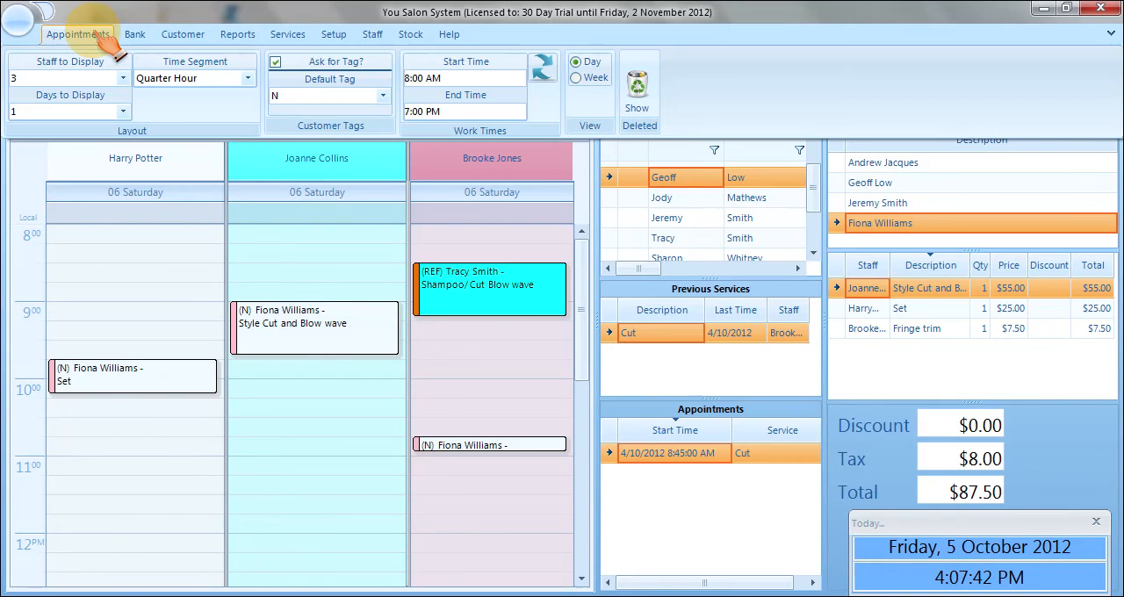
{"action": "left_click", "coordinate": [275, 63]}
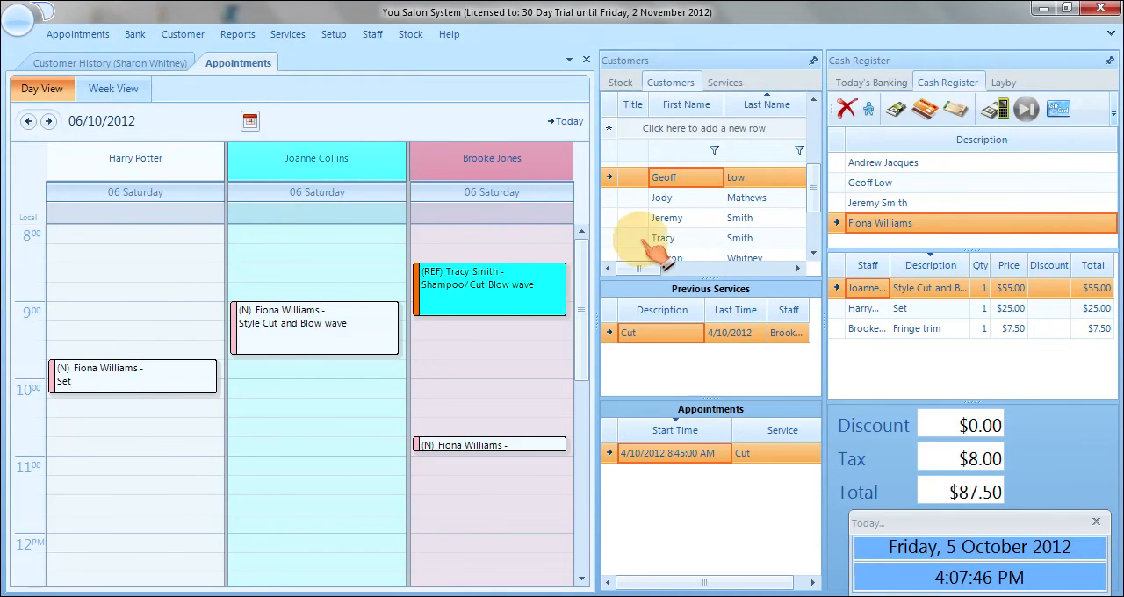
Book the customer listed just below the highlighted one for a Trial hair up at 10:15 with the second staff member.
{"action": "left_click", "coordinate": [681, 200]}
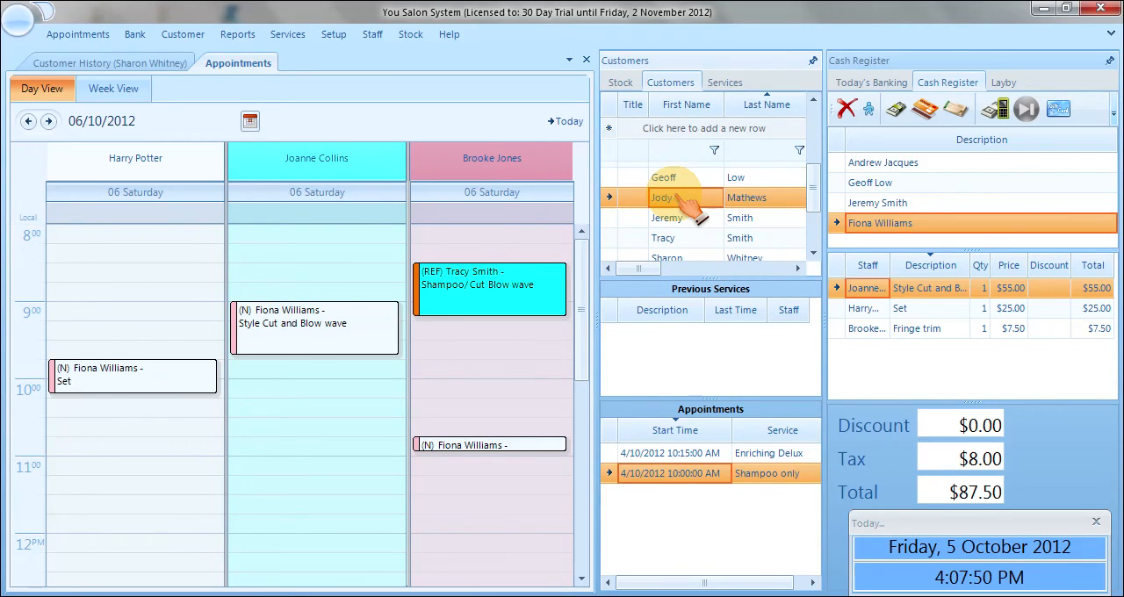
{"action": "left_click_drag", "start_coordinate": [376, 347], "coordinate": [352, 436]}
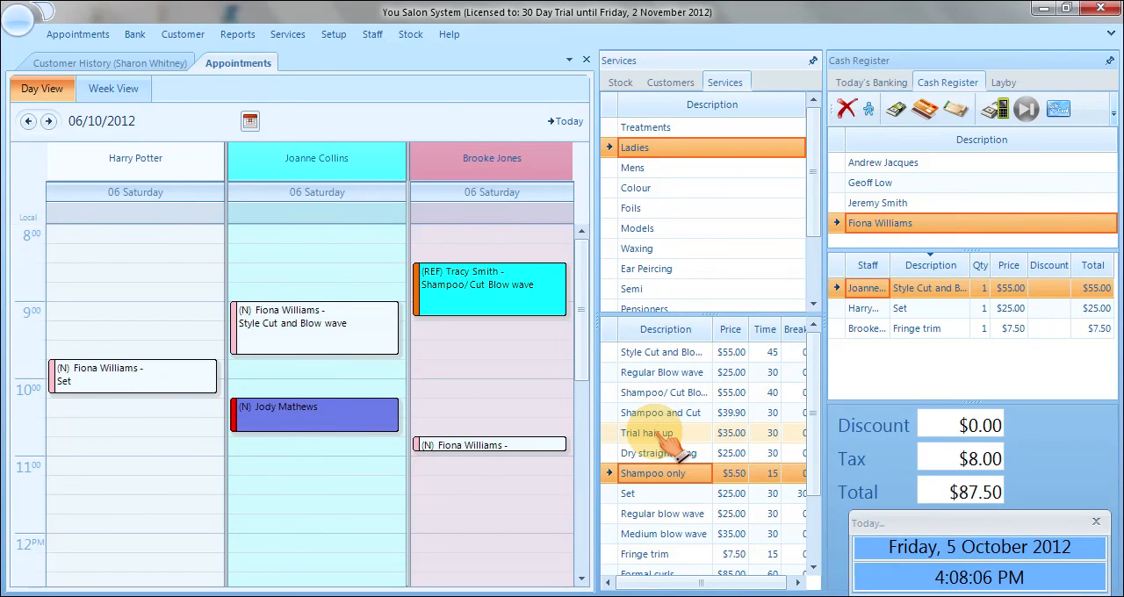
{"action": "left_click", "coordinate": [654, 433]}
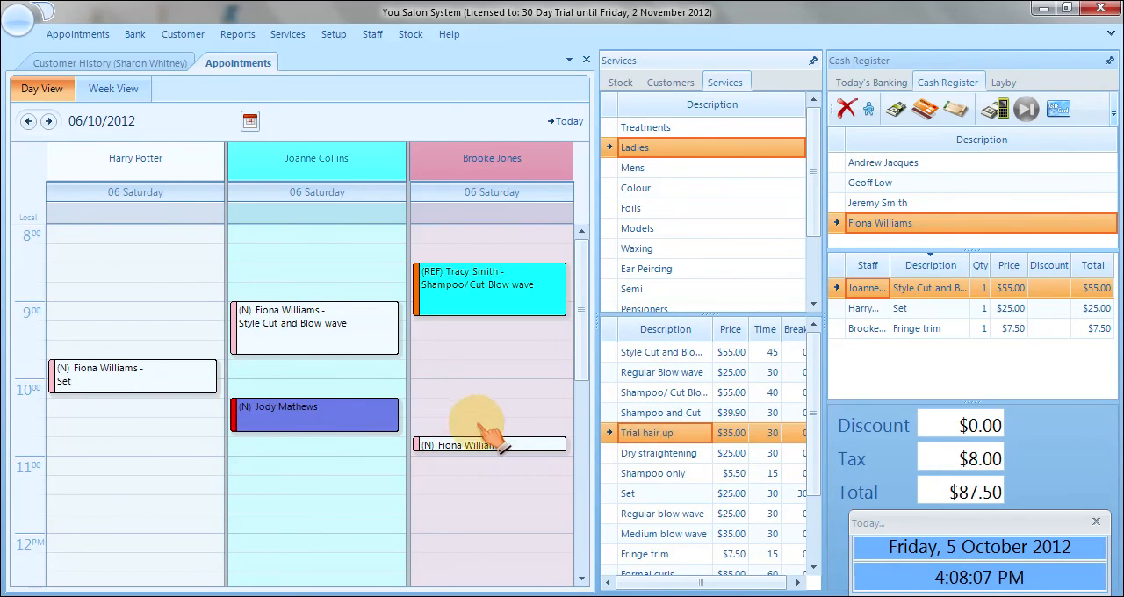
{"action": "left_click", "coordinate": [358, 436]}
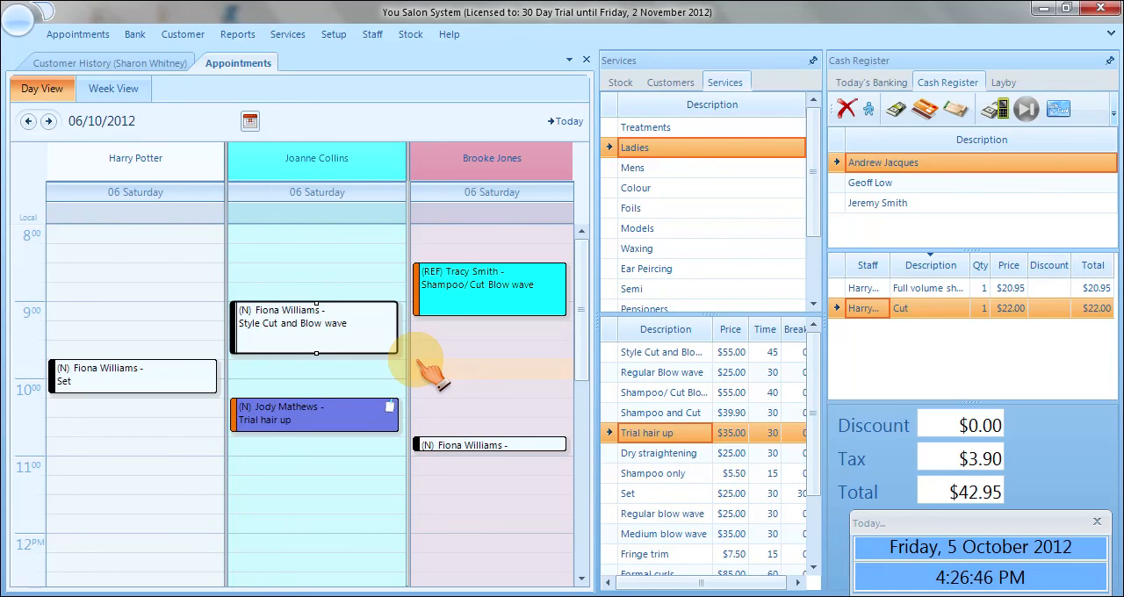
Add the note "Special Cut" to the Shampoo/ Cut Blow wave appointment at 8:30 and save it.
{"action": "right_click", "coordinate": [474, 311]}
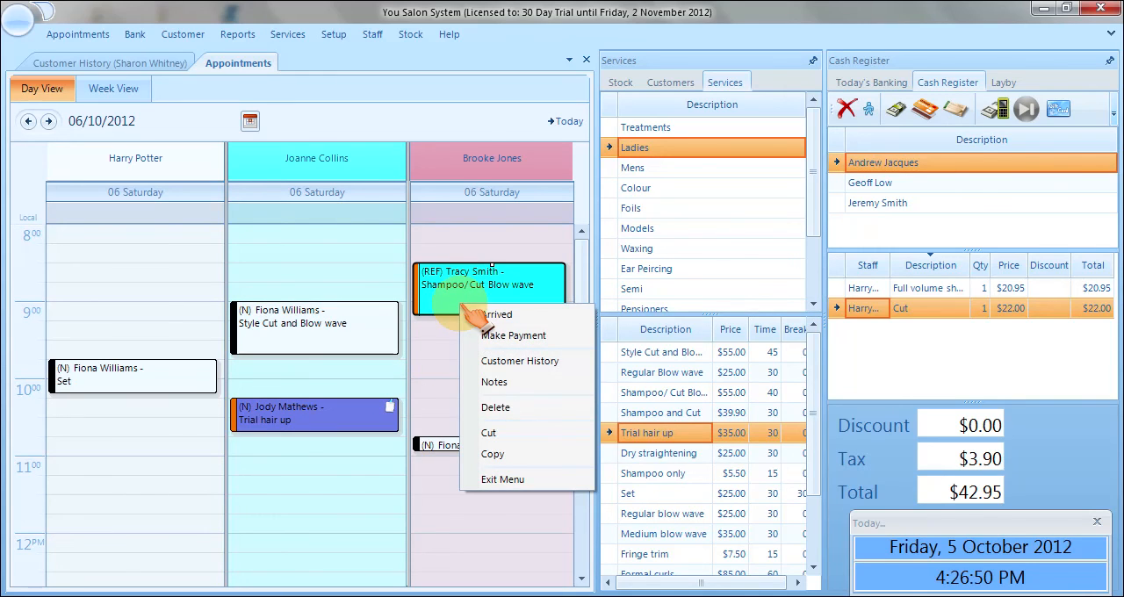
{"action": "left_click", "coordinate": [498, 385]}
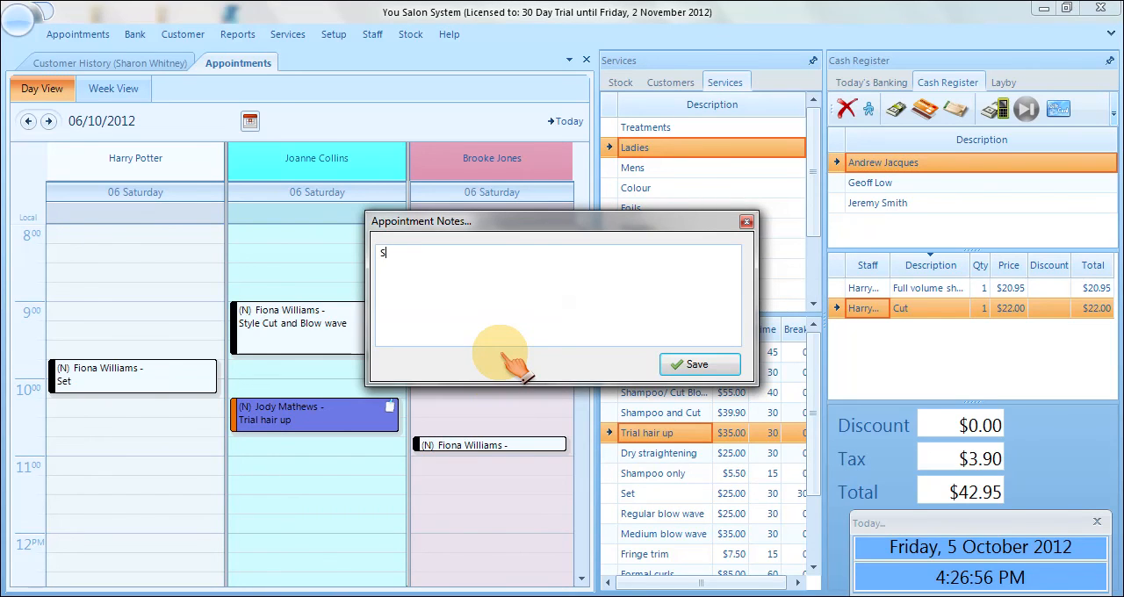
{"action": "type", "text": "Special Cut"}
{"action": "left_click", "coordinate": [687, 366]}
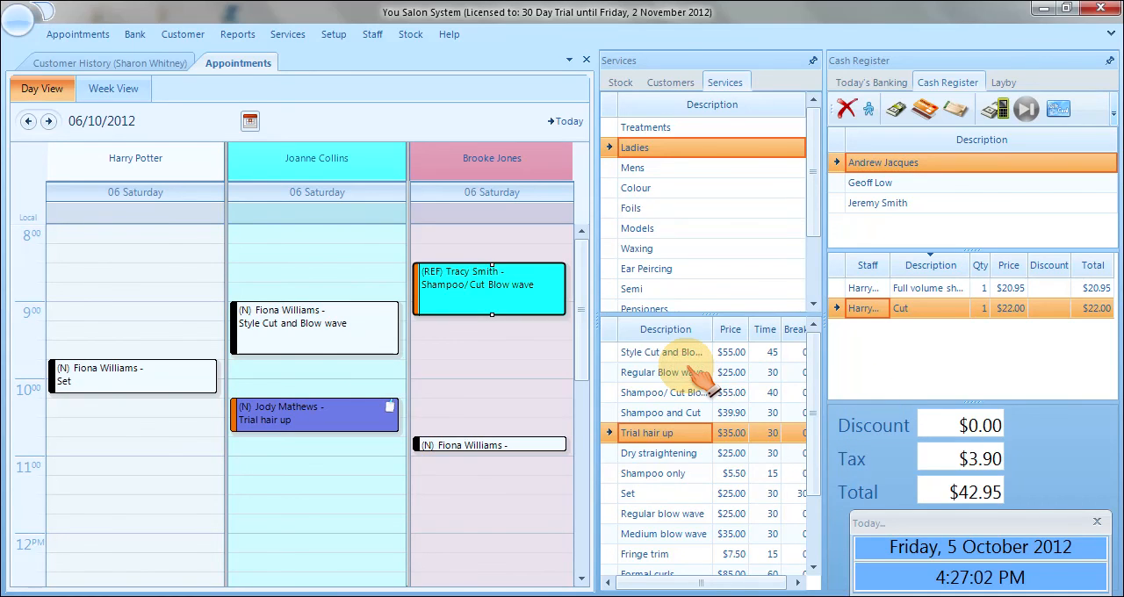
View the notes attached to the Shampoo/ Cut Blow wave and Trial hair up appointments.
{"action": "mouse_move", "coordinate": [561, 276]}
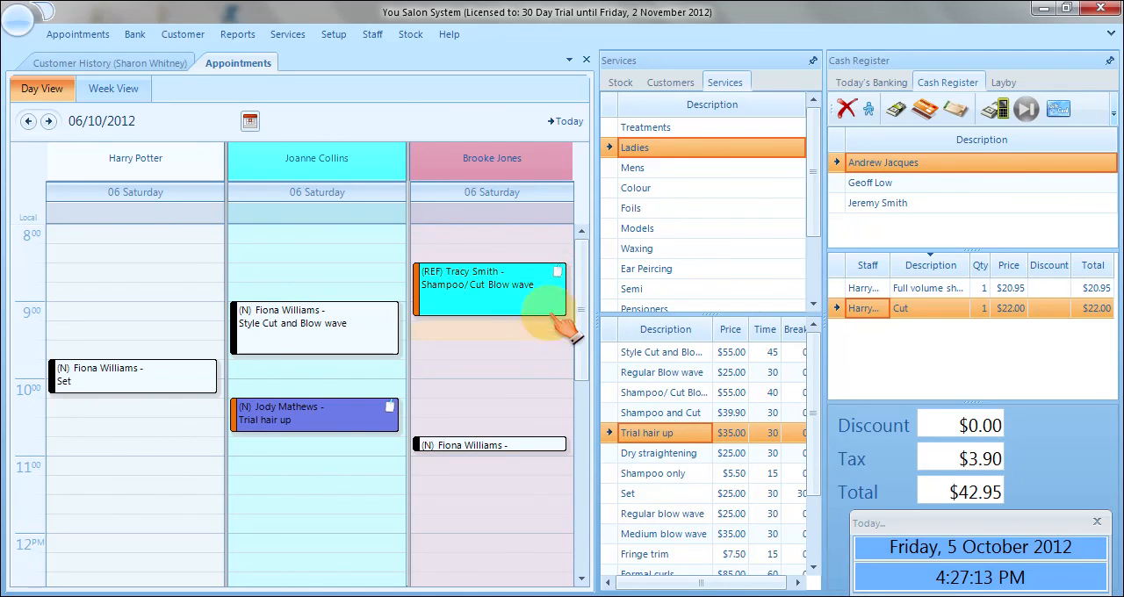
{"action": "mouse_move", "coordinate": [523, 315]}
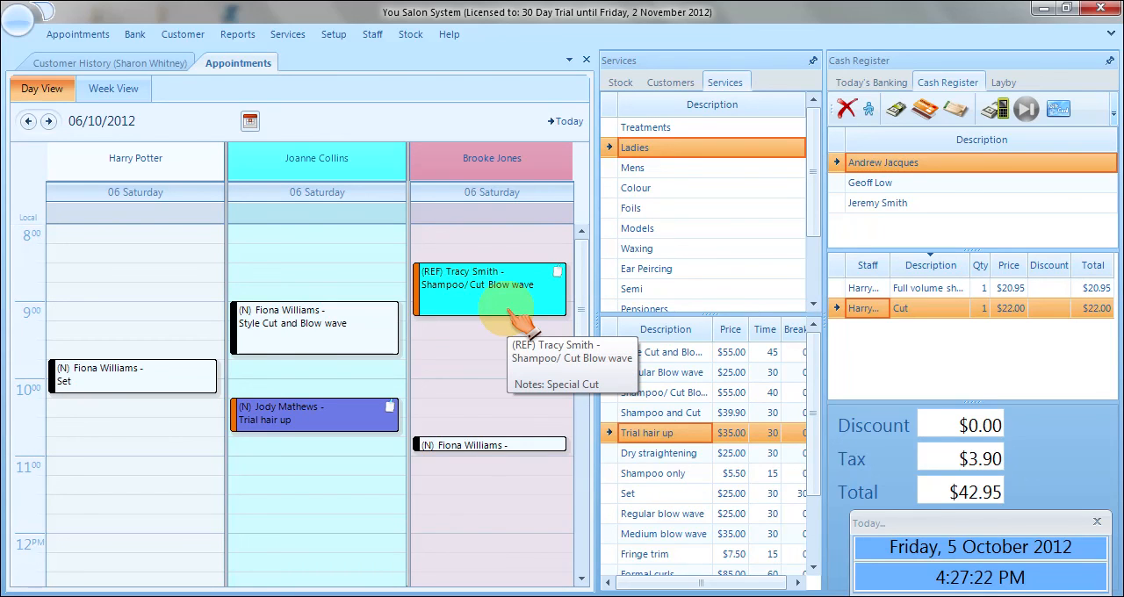
{"action": "mouse_move", "coordinate": [386, 413]}
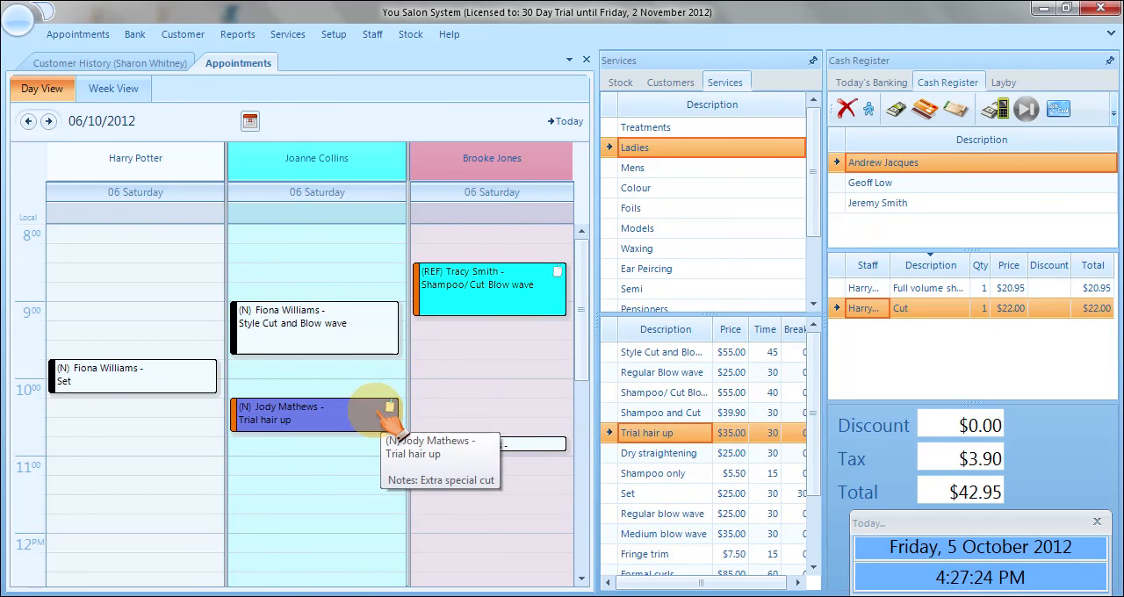